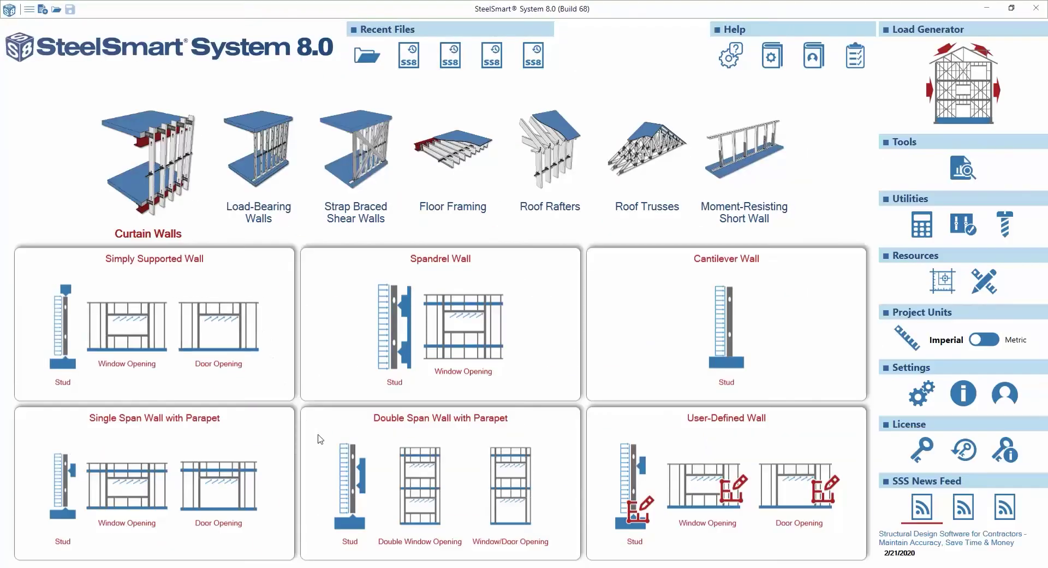
# Start a stud design for a double span curtain wall with parapet and name the wall "double span wall_1"
pyautogui.click(351, 471)
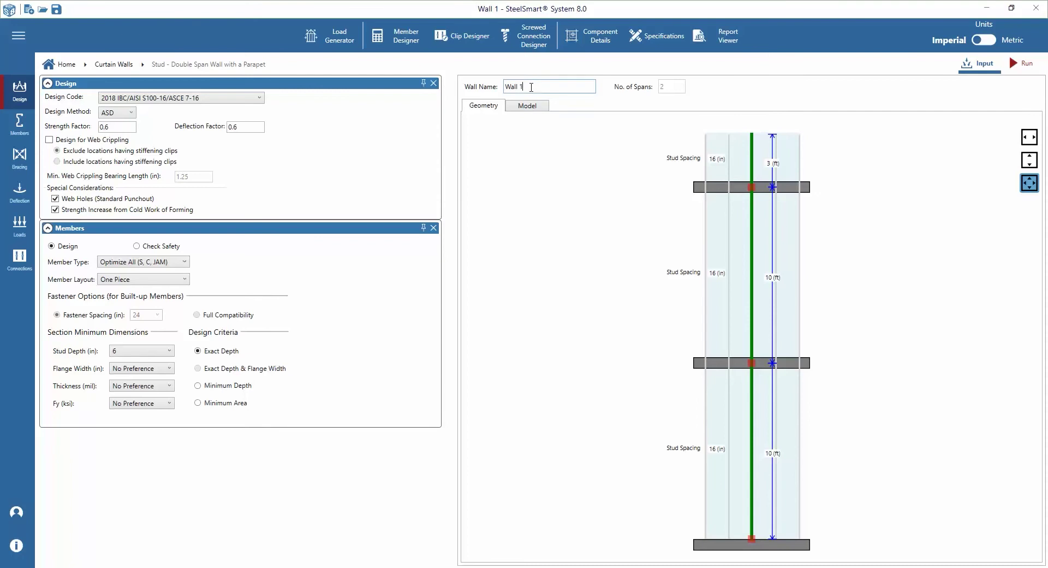
pyautogui.moveTo(531, 87); pyautogui.dragTo(503, 88)
pyautogui.write('double span wall_1')
# Set the parapet height to 4 ft and the heights of both spans below it to 11 ft
pyautogui.press('Tab')
pyautogui.write('4')
pyautogui.press('Return')
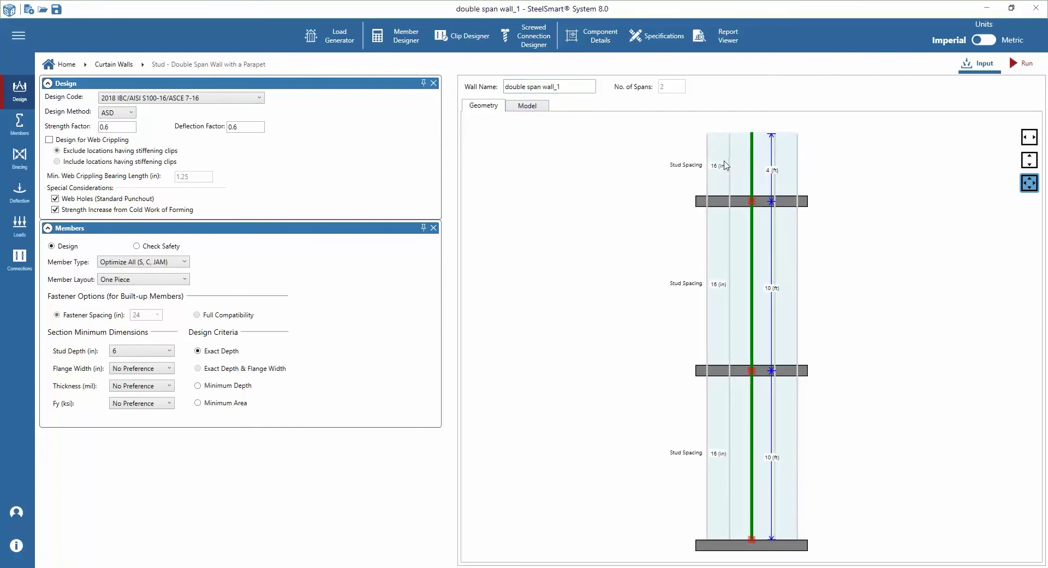
pyautogui.click(772, 288)
pyautogui.write('11')
pyautogui.click(771, 460)
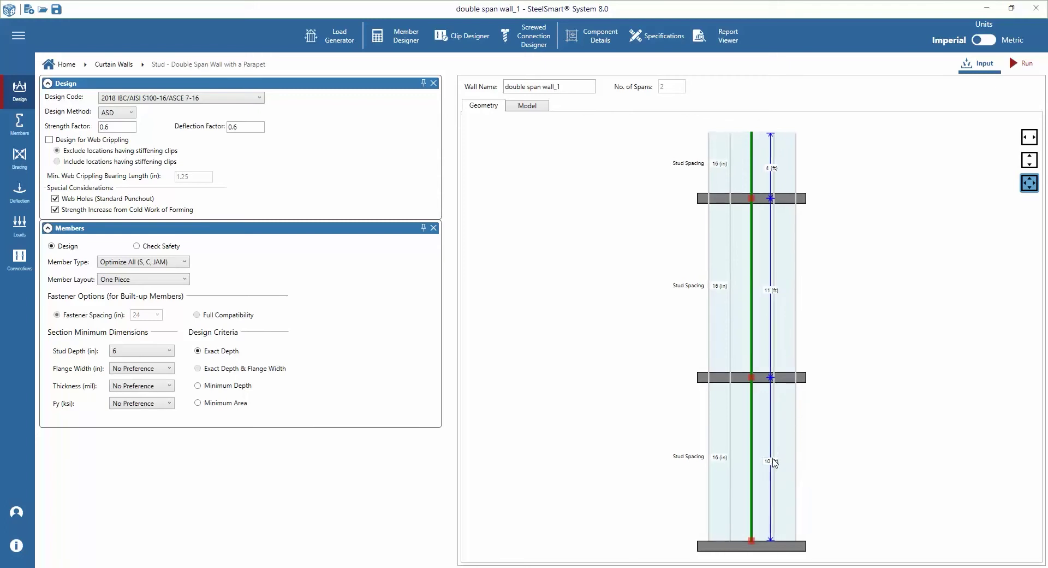
pyautogui.write('11')
pyautogui.press('Return')
# Set the stud spacing of the wall to 24 in
pyautogui.click(718, 280)
pyautogui.click(727, 278)
pyautogui.click(722, 334)
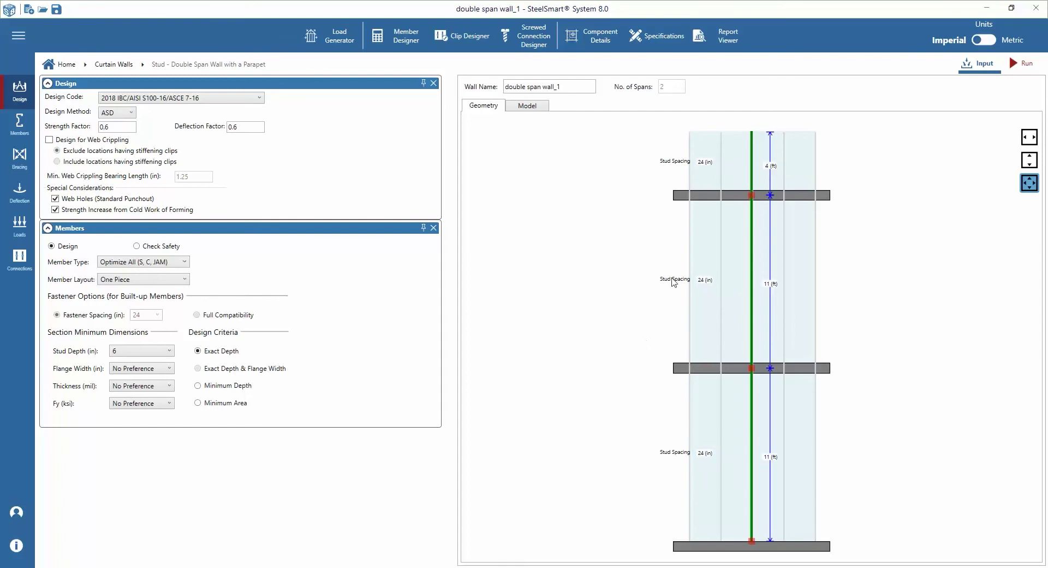
# Select the 2018 IBC/AISI S100-16/ASCE 7-16 design code with the ASD design method, keeping the 0.6 strength and deflection factors
pyautogui.click(170, 99)
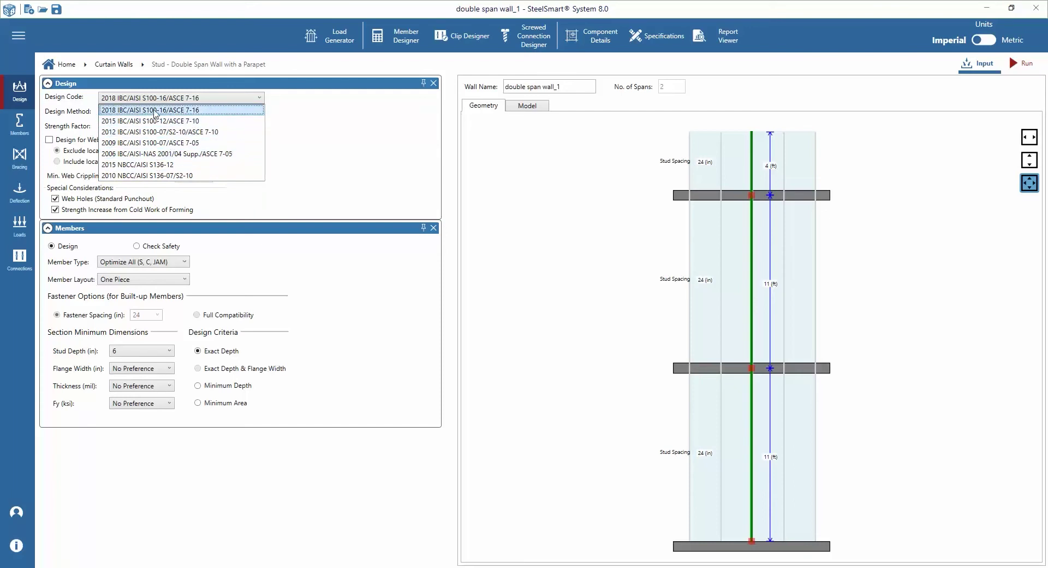
pyautogui.click(155, 111)
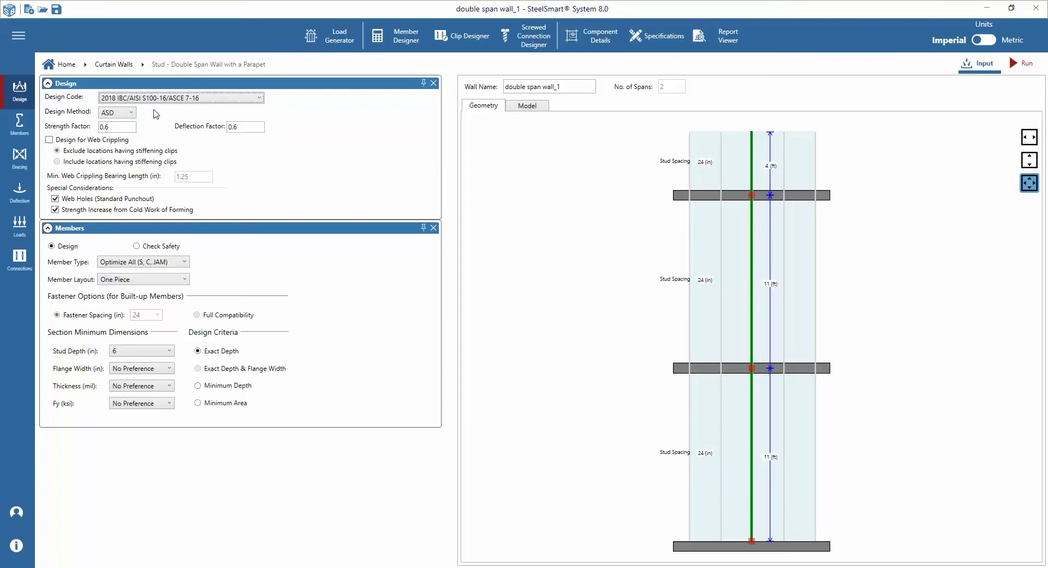
pyautogui.click(127, 115)
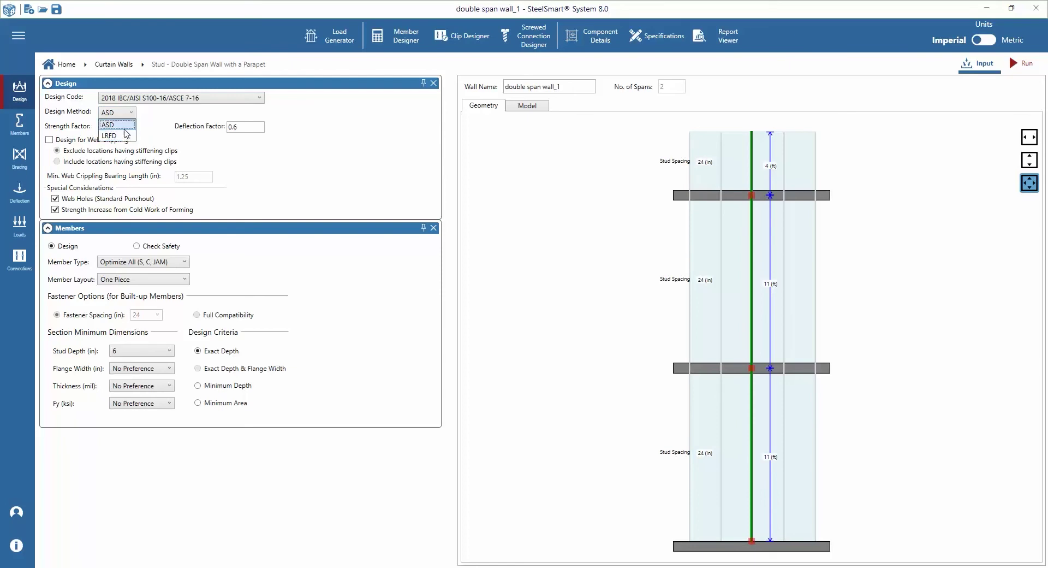
pyautogui.click(119, 125)
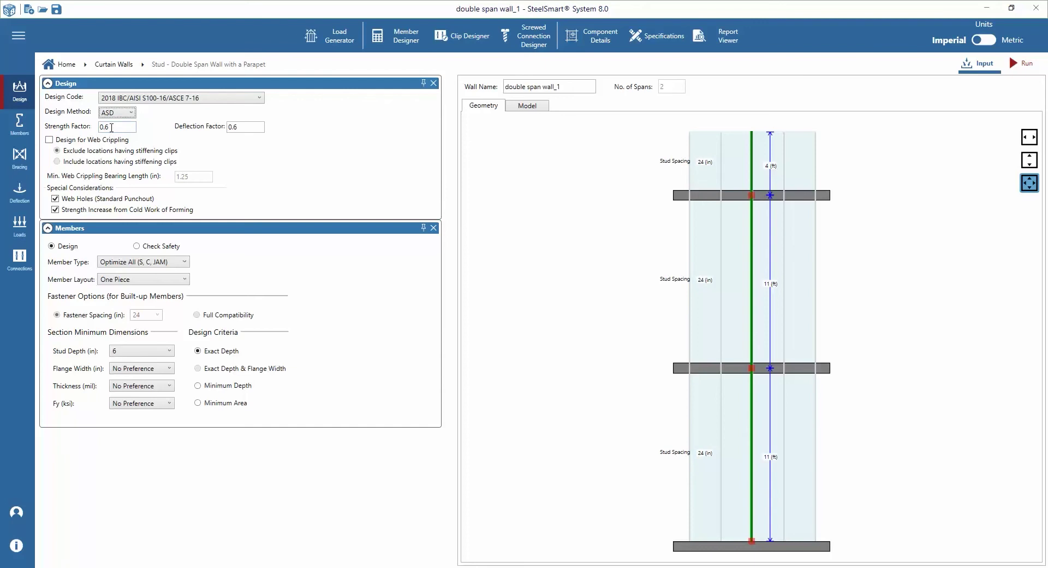
pyautogui.click(241, 126)
# Enable design for web crippling with a 1.25 in minimum bearing length, excluding locations having stiffening clips and keeping standard punchout web holes
pyautogui.click(95, 141)
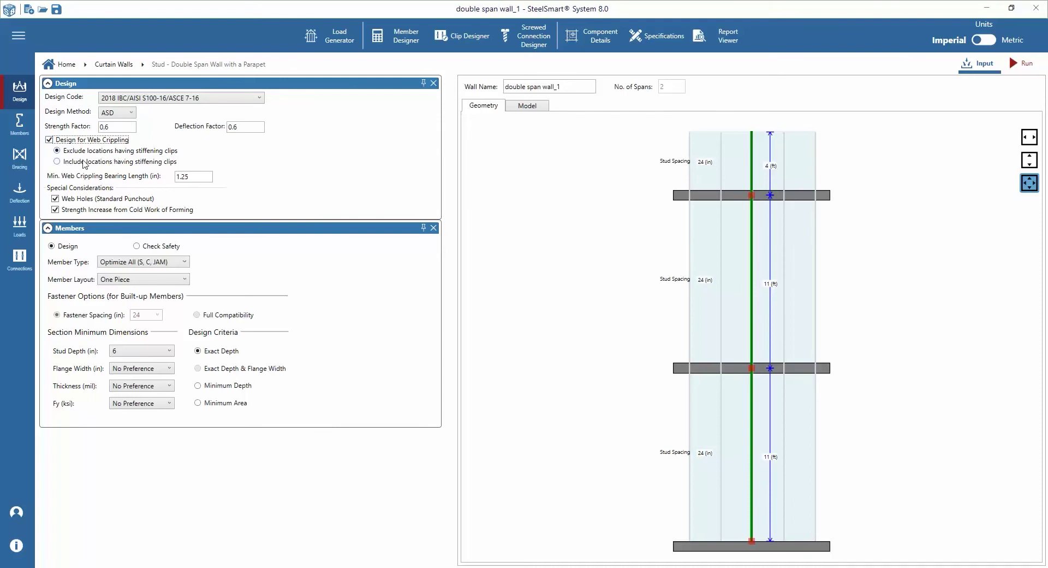
pyautogui.click(192, 178)
pyautogui.click(56, 199)
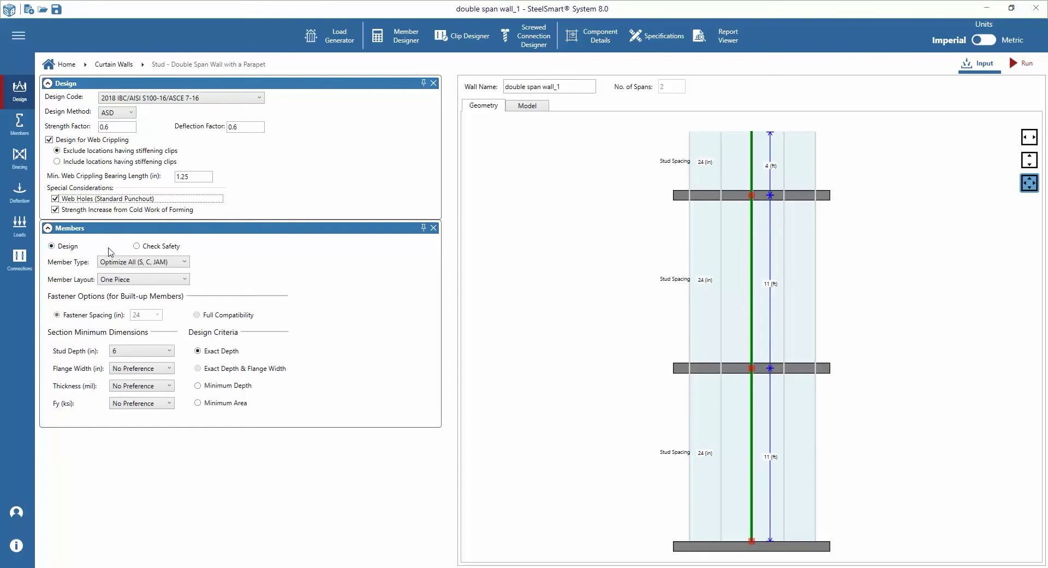
# Switch the members from design to Check Safety and choose Standard Stud (S) as the member type
pyautogui.click(155, 247)
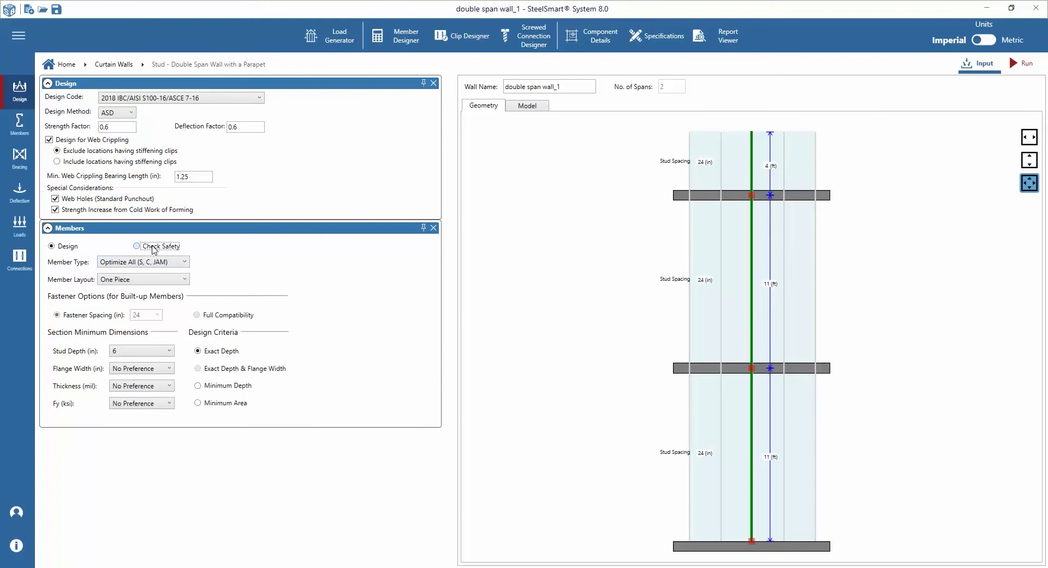
pyautogui.click(137, 246)
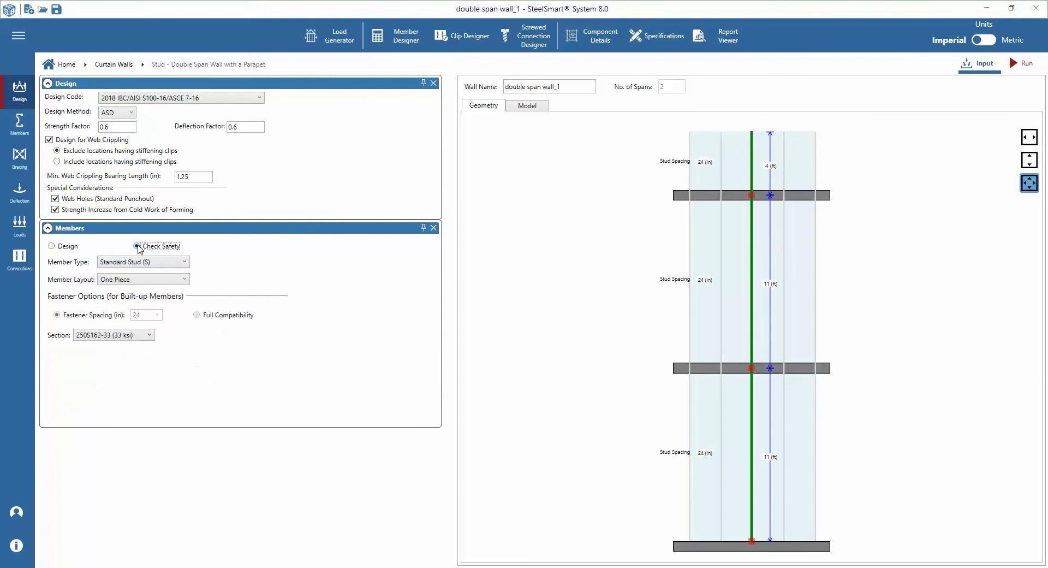
pyautogui.click(114, 264)
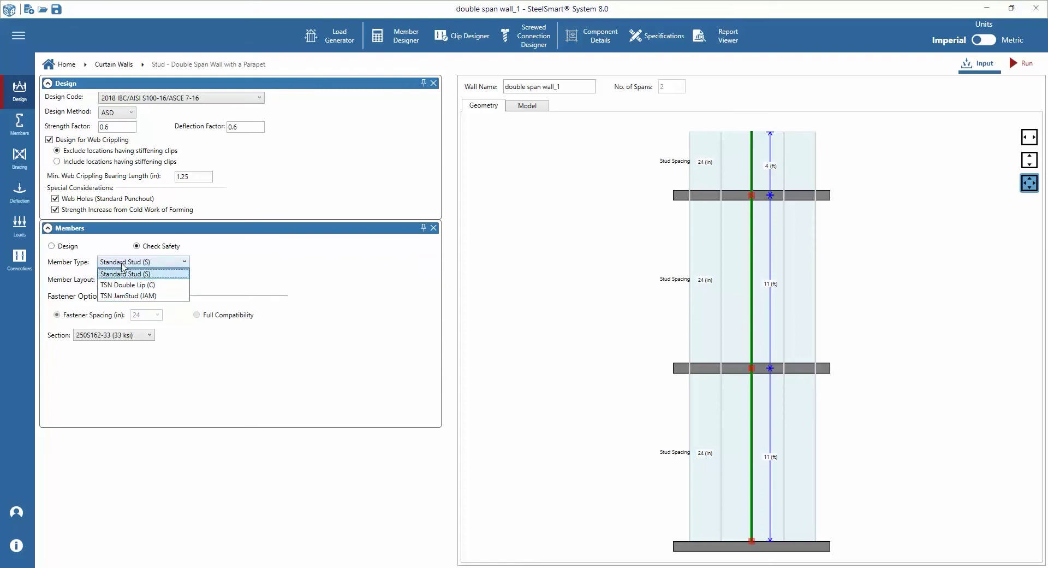
pyautogui.click(123, 273)
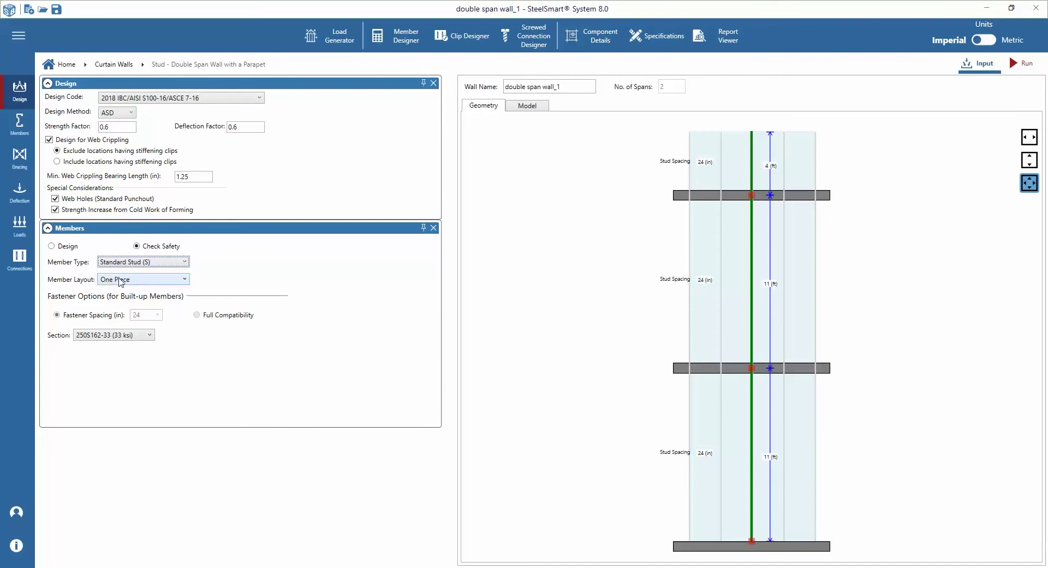
# Try the Two Pieces Back-to-Back member layout, view its fastener spacing options, and restore the One Piece layout
pyautogui.click(137, 281)
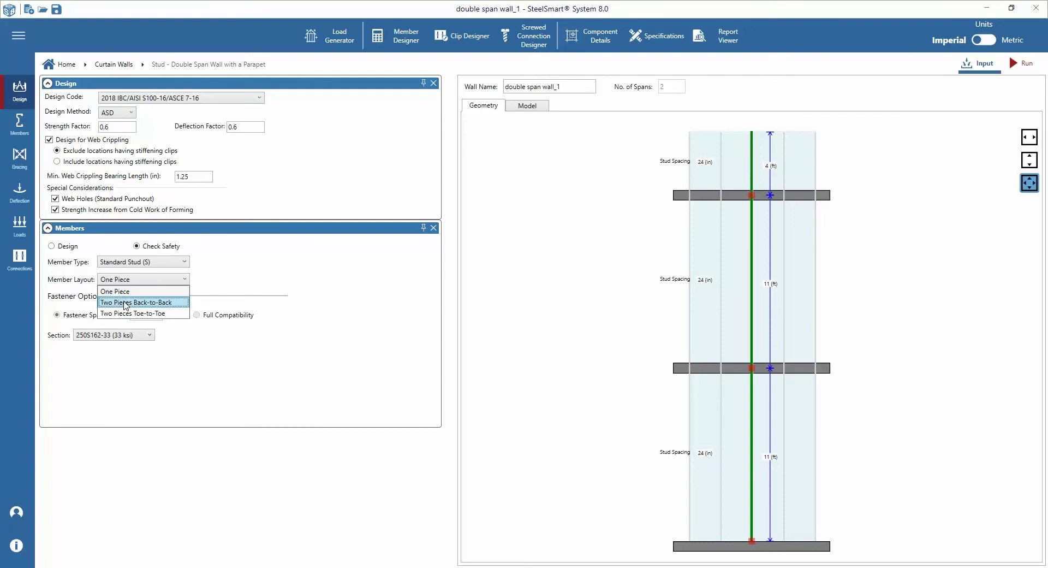
pyautogui.click(143, 303)
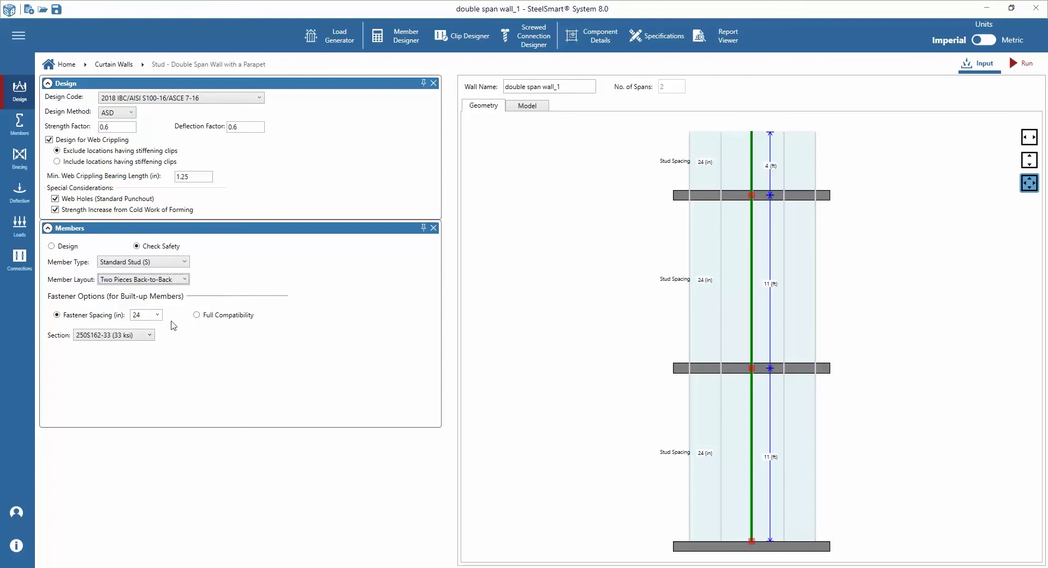
pyautogui.click(157, 315)
pyautogui.click(157, 316)
pyautogui.click(141, 281)
# Choose the 600S162-43 (33 ksi) section for the stud
pyautogui.click(123, 335)
pyautogui.scroll(-6, 121, 404)
pyautogui.click(111, 376)
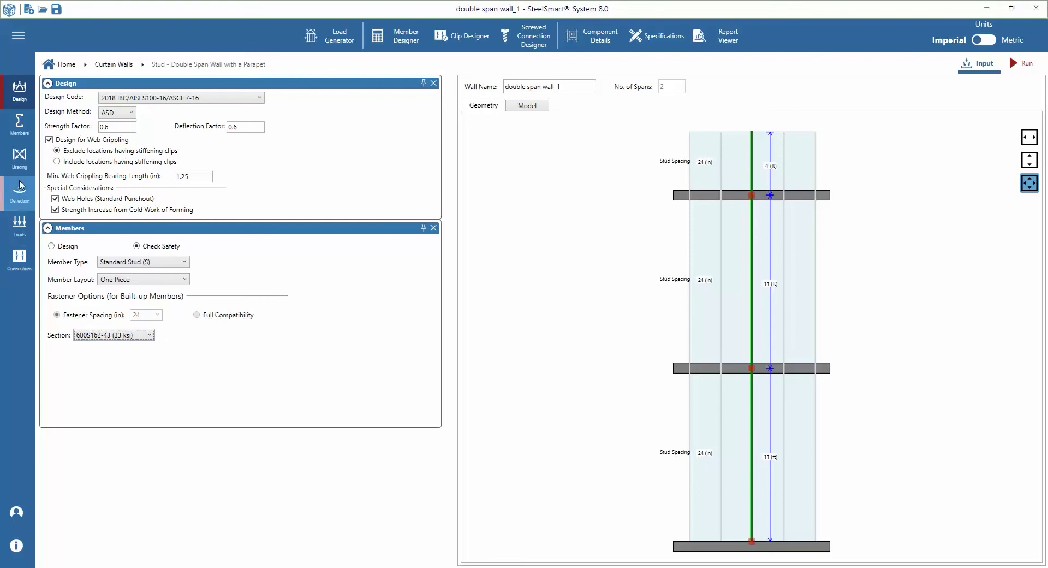
# Open the bracing inputs and close the Design and Members inputs
pyautogui.click(19, 161)
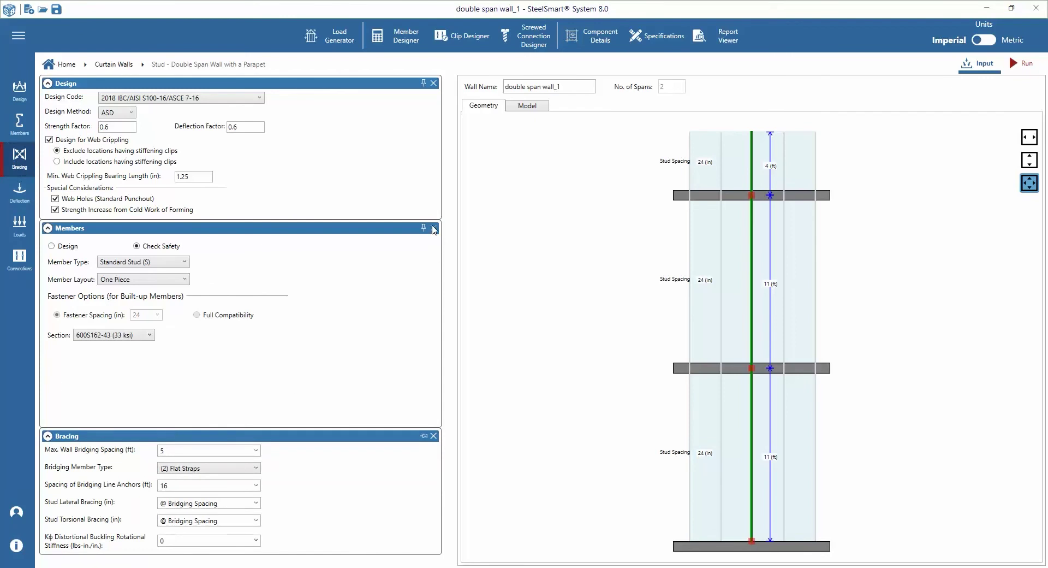
pyautogui.click(434, 229)
pyautogui.click(434, 87)
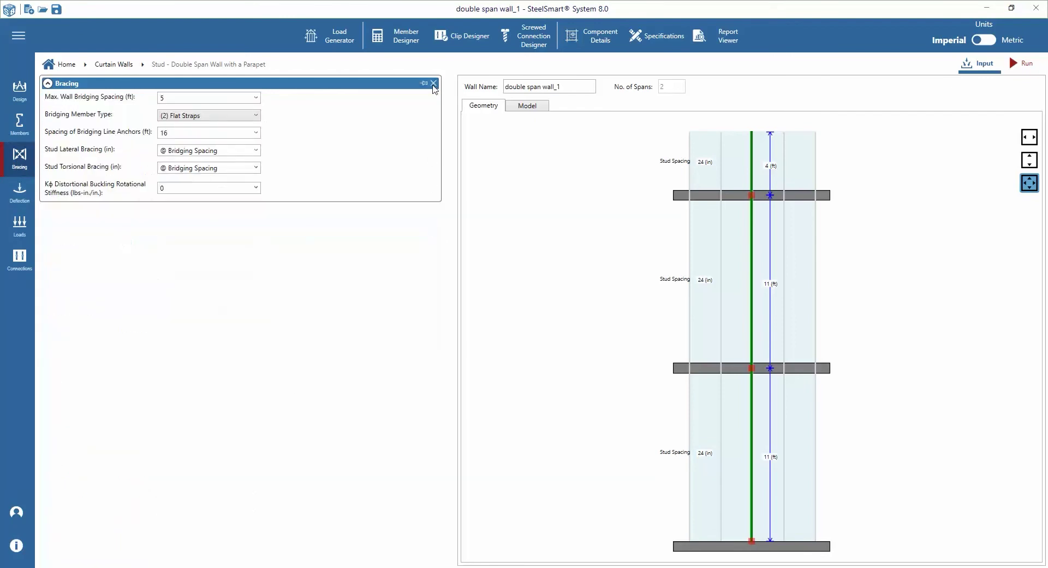
# Set the maximum wall bridging spacing to 5 ft and the bridging member type to TSN BridgeBar
pyautogui.click(256, 99)
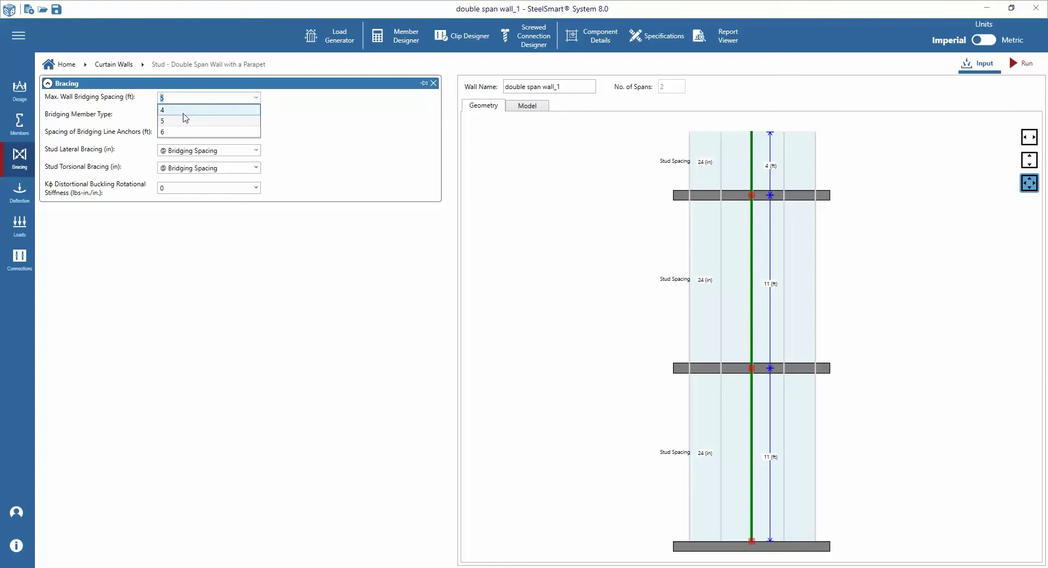
pyautogui.click(167, 121)
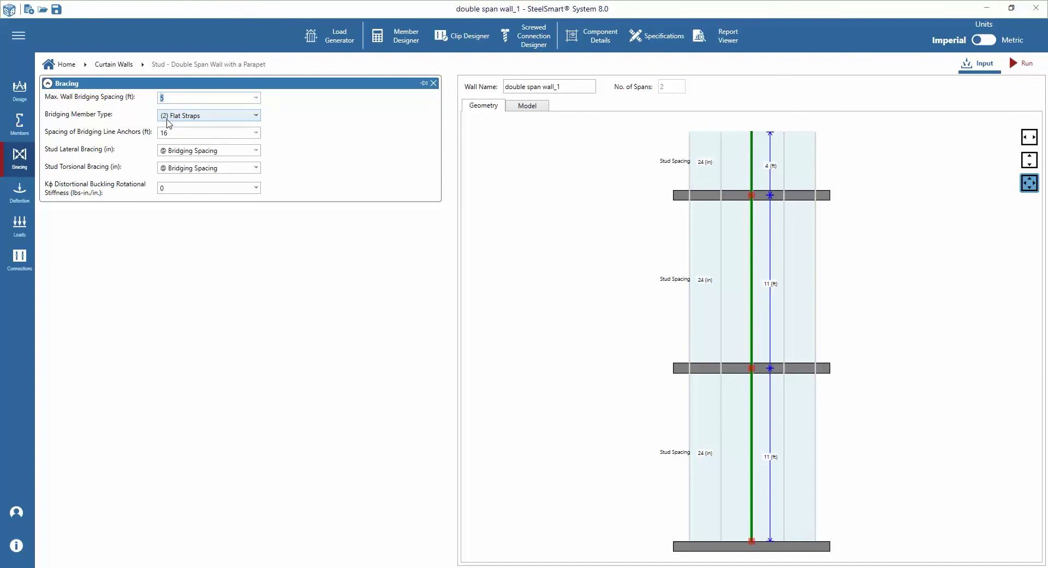
pyautogui.click(180, 116)
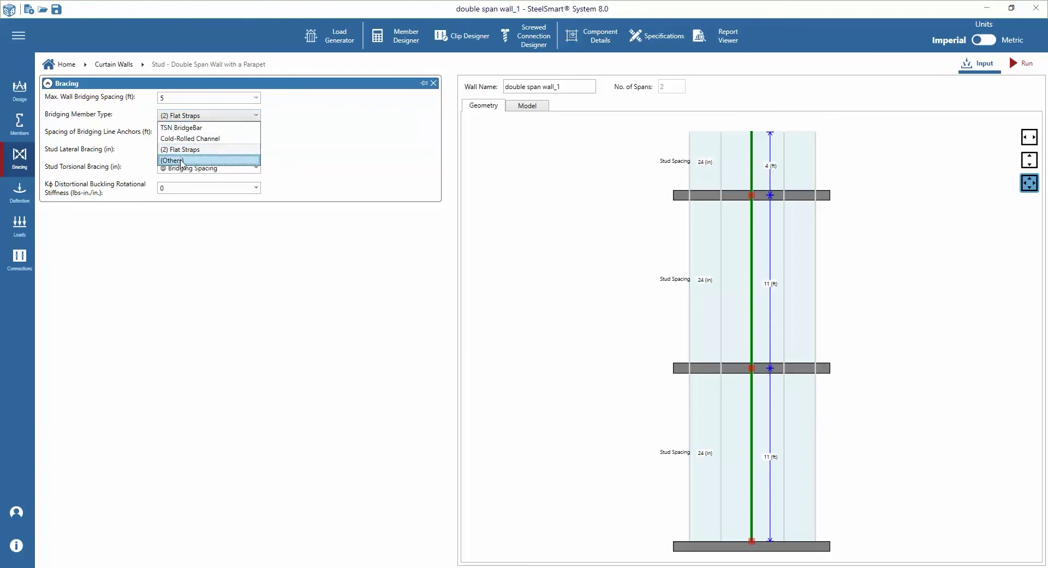
pyautogui.click(188, 129)
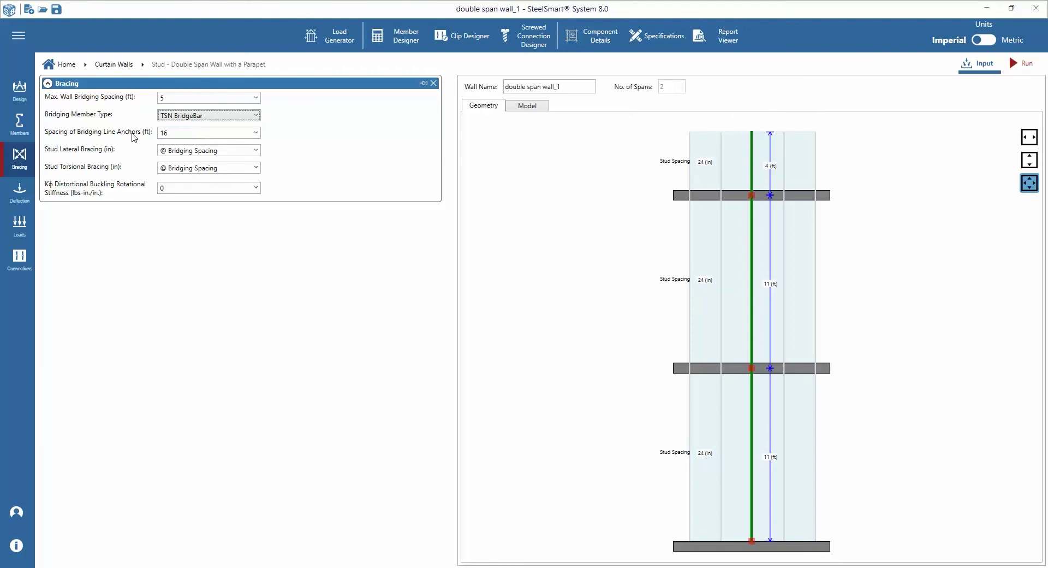
# Set bridging line anchors at 16 ft, keep lateral and torsional bracing at bridging spacing, and enter 97.5 lbs-in./in. for the Kφ rotational stiffness
pyautogui.click(255, 133)
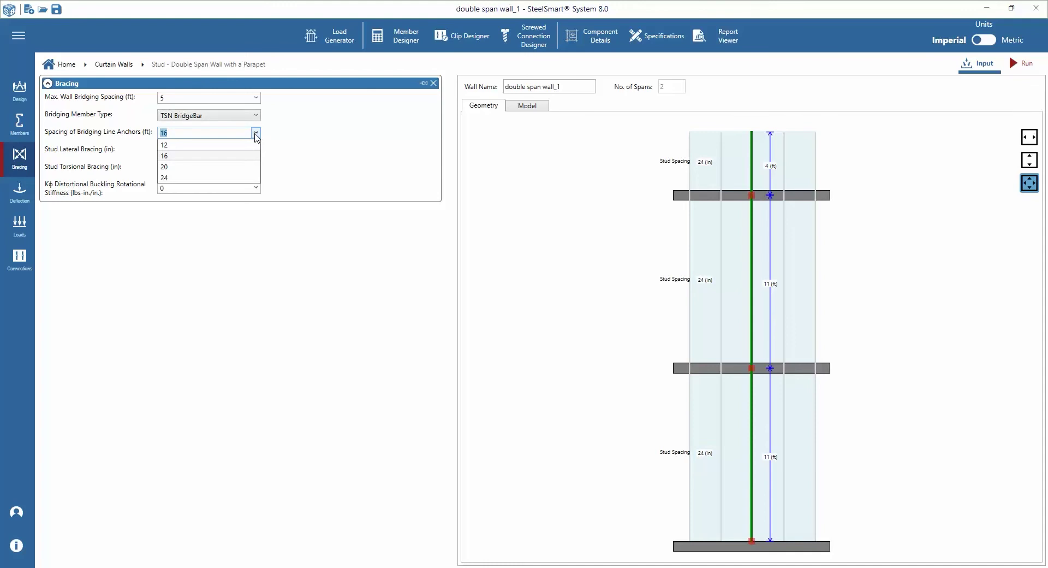
pyautogui.click(175, 157)
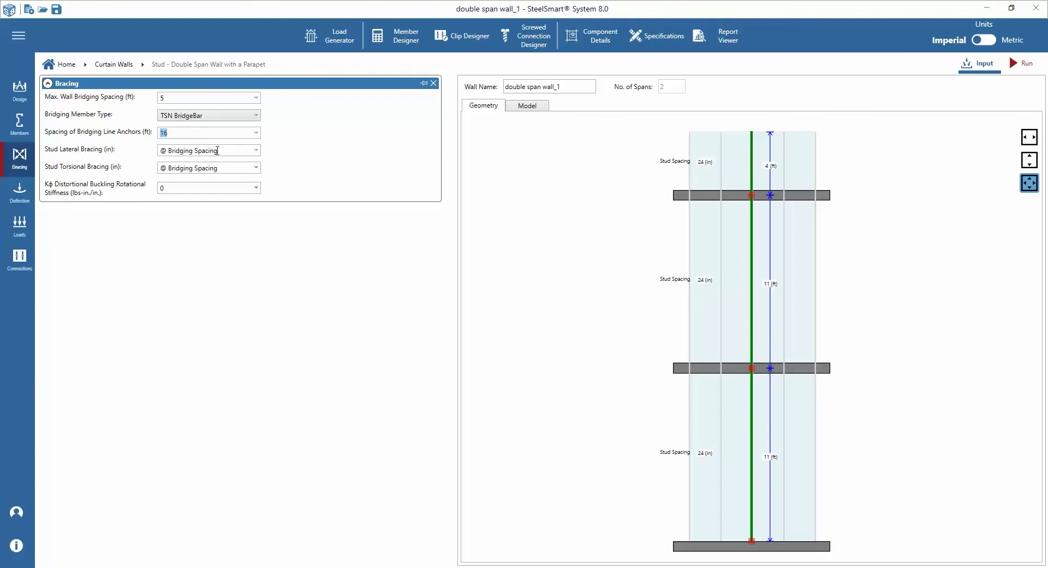
pyautogui.click(257, 150)
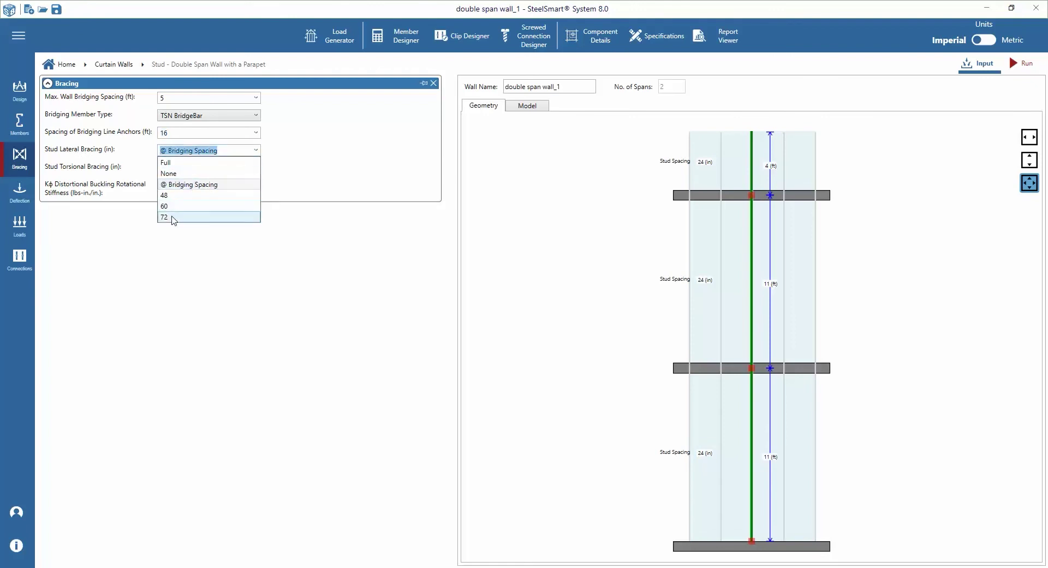
pyautogui.click(256, 168)
pyautogui.click(256, 169)
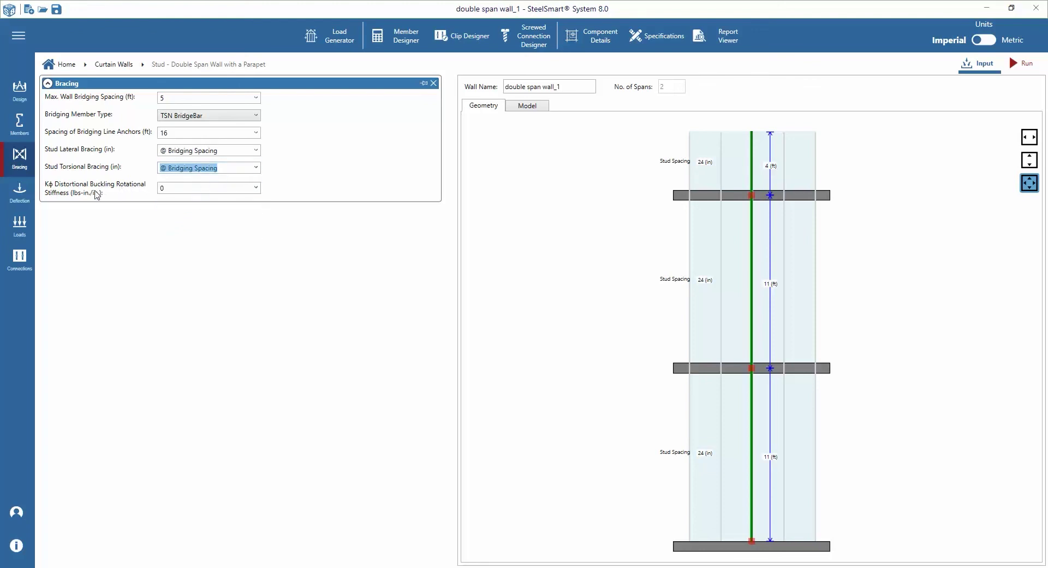
pyautogui.click(173, 189)
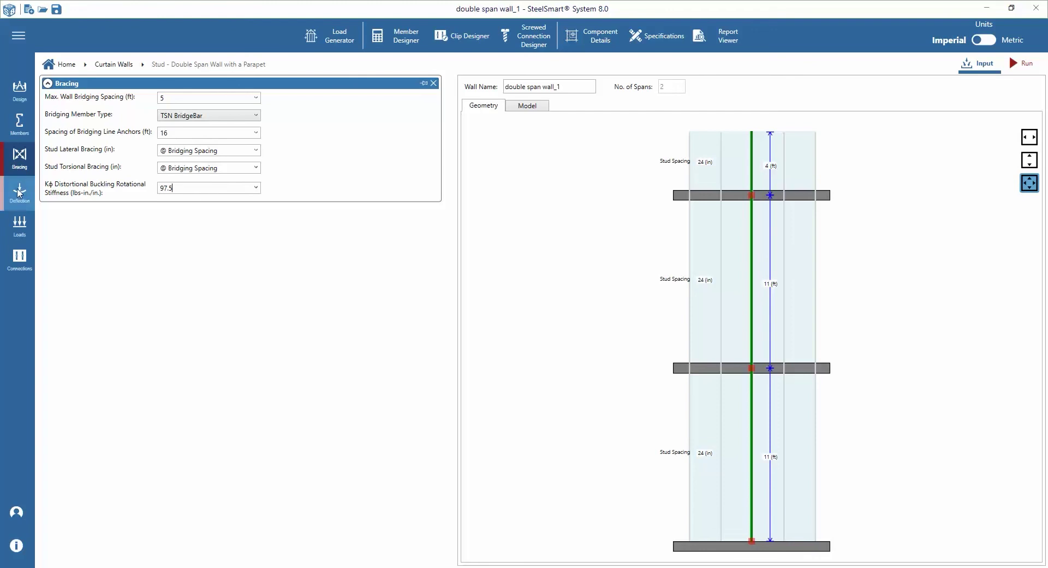
# Set the lateral deflection limit to L/600 with 1 in absolute deflection and turn off relative deflection at the parapet's free end
pyautogui.click(19, 192)
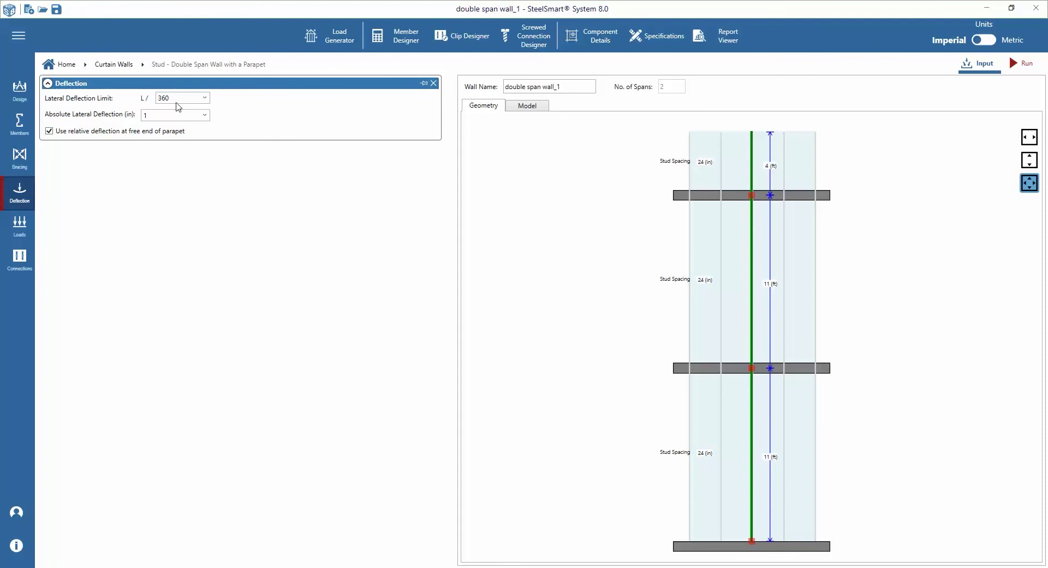
pyautogui.click(205, 98)
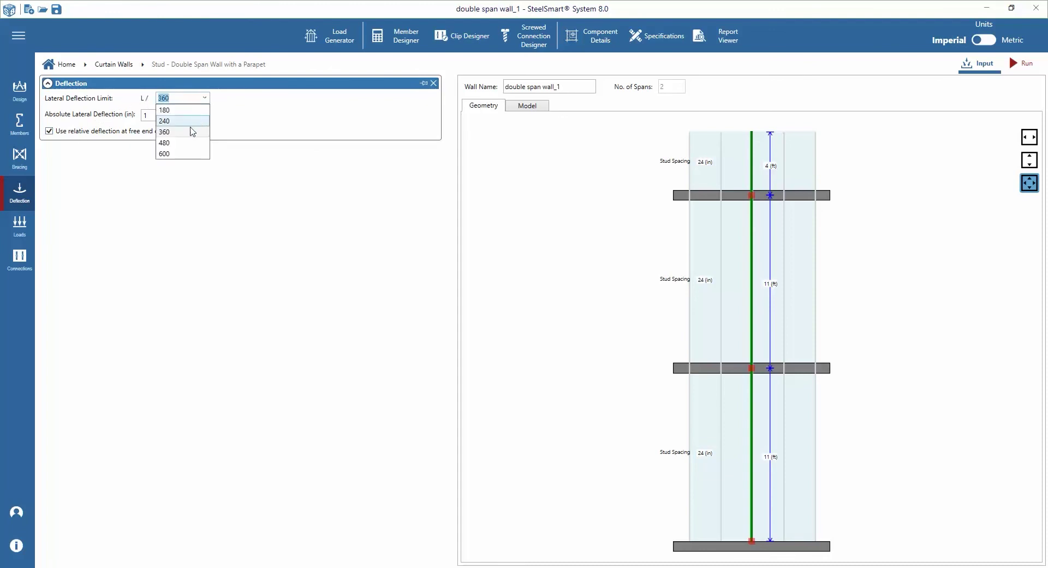
pyautogui.click(173, 154)
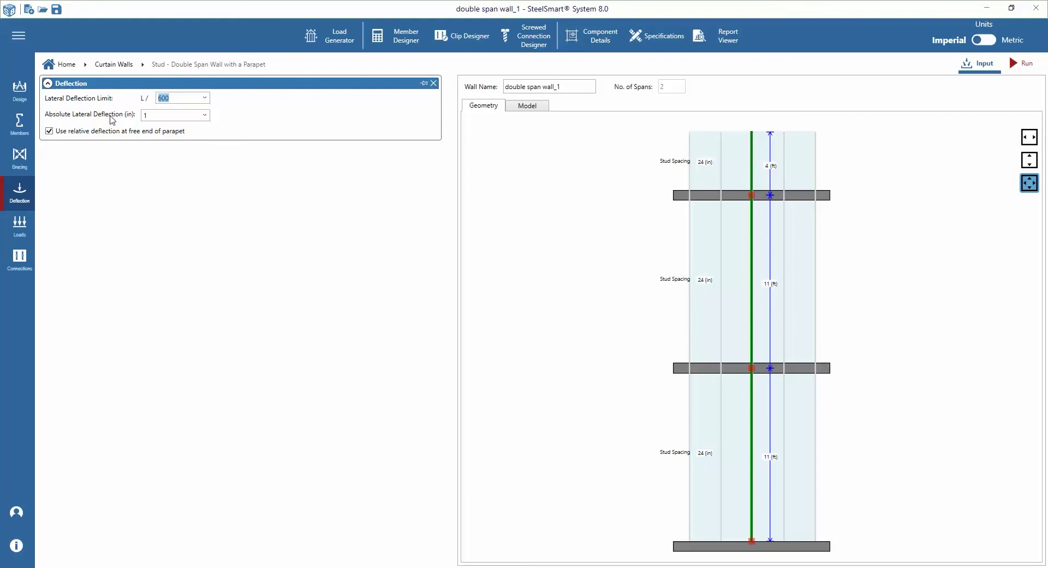
pyautogui.click(205, 115)
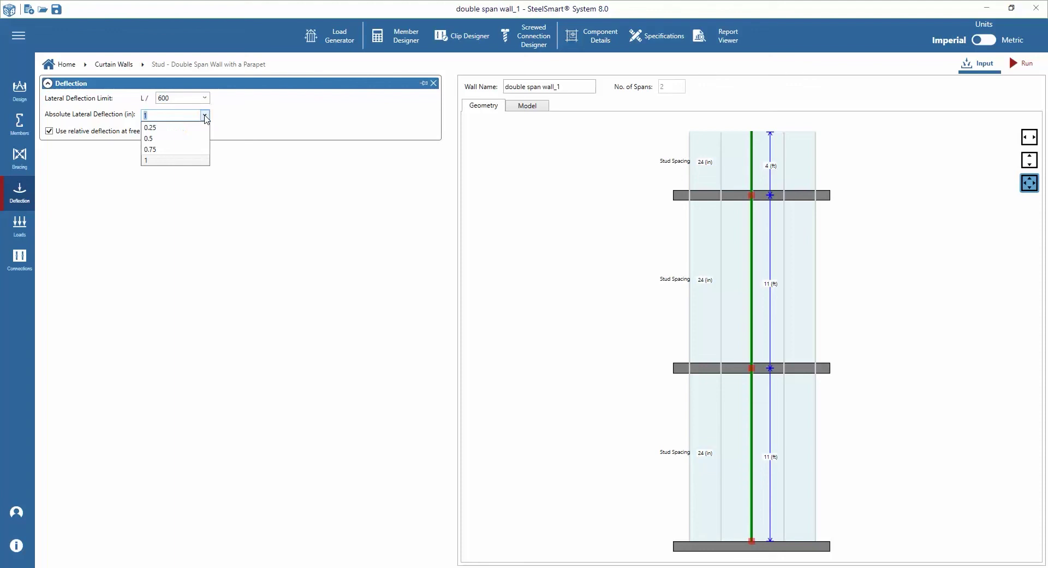
pyautogui.click(153, 160)
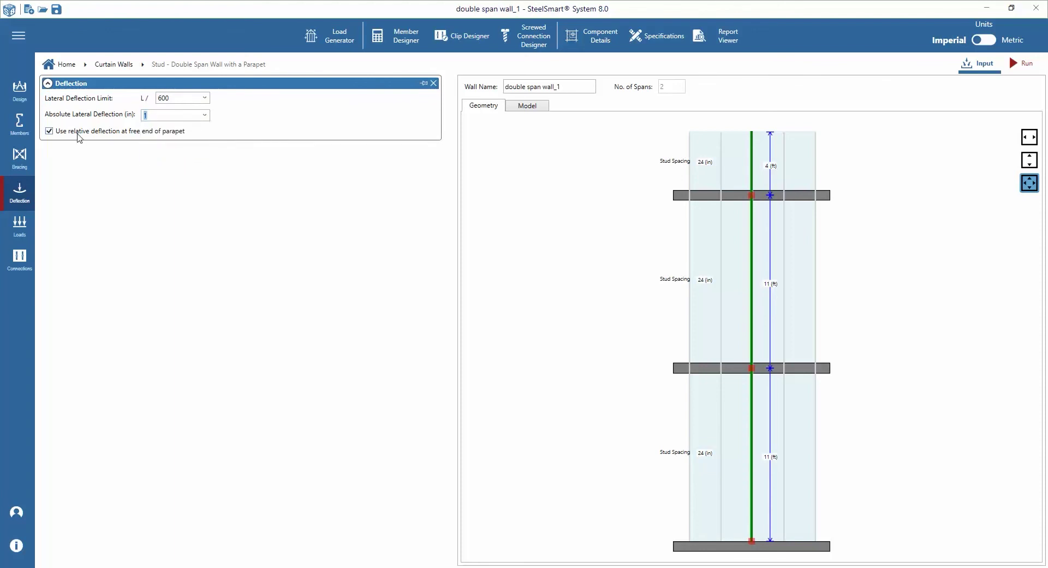
pyautogui.click(50, 132)
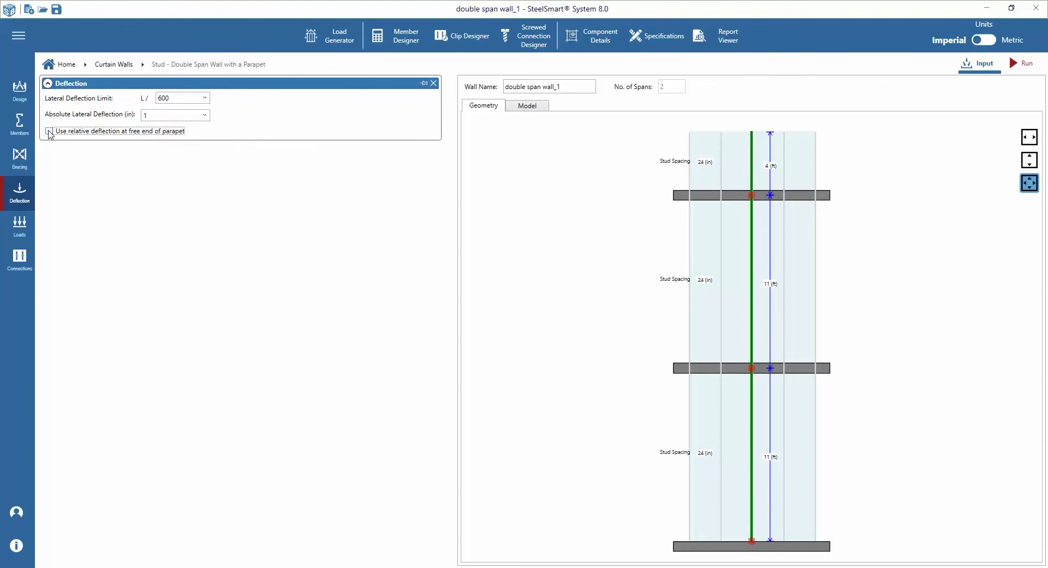
# Open the Loads inputs and import load generator_1.sbd from the Downloads CW folder into the Span 1 wind load generator
pyautogui.click(23, 234)
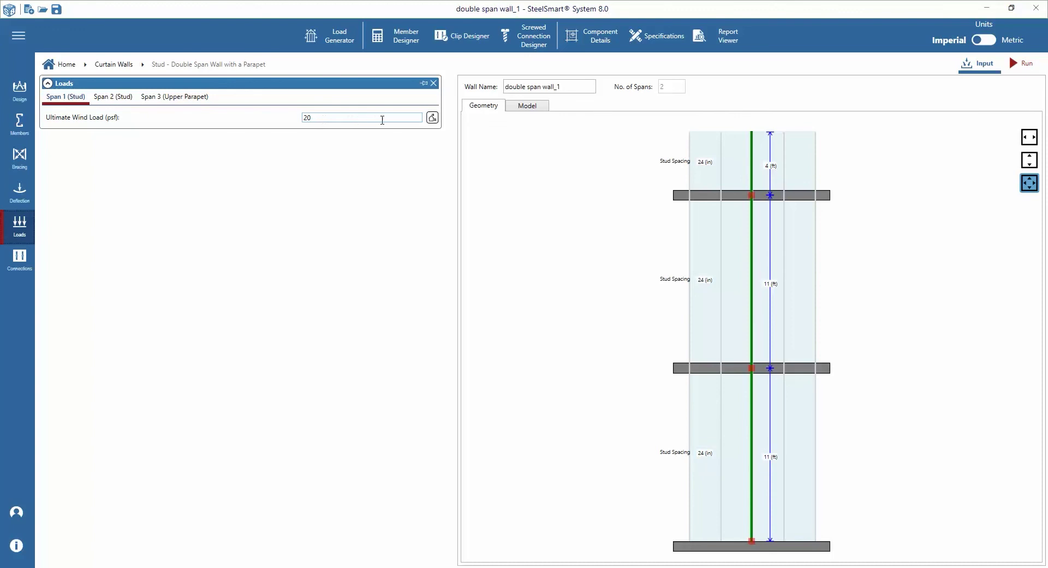
pyautogui.click(433, 118)
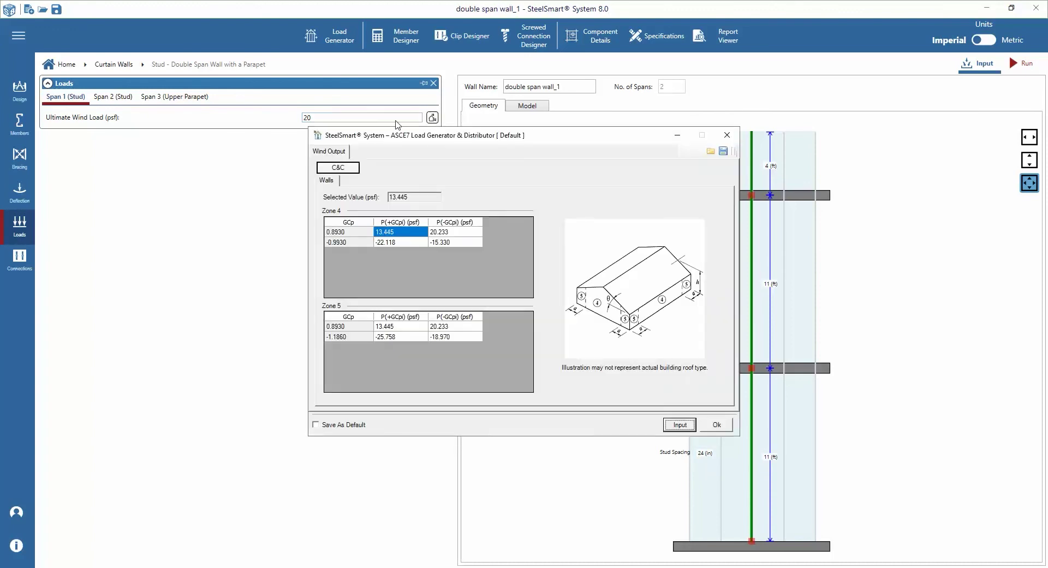
pyautogui.click(711, 152)
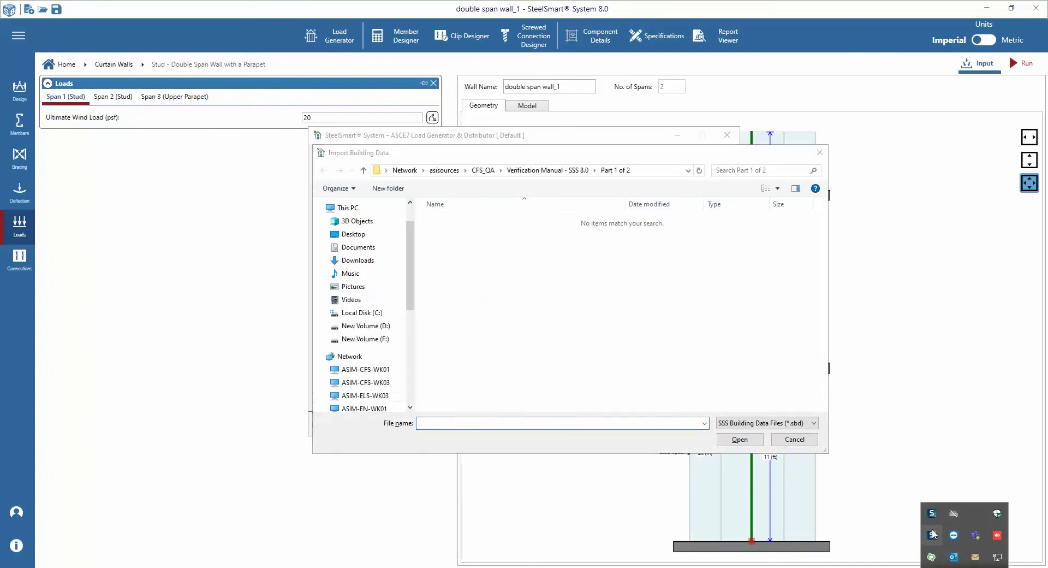
pyautogui.click(358, 260)
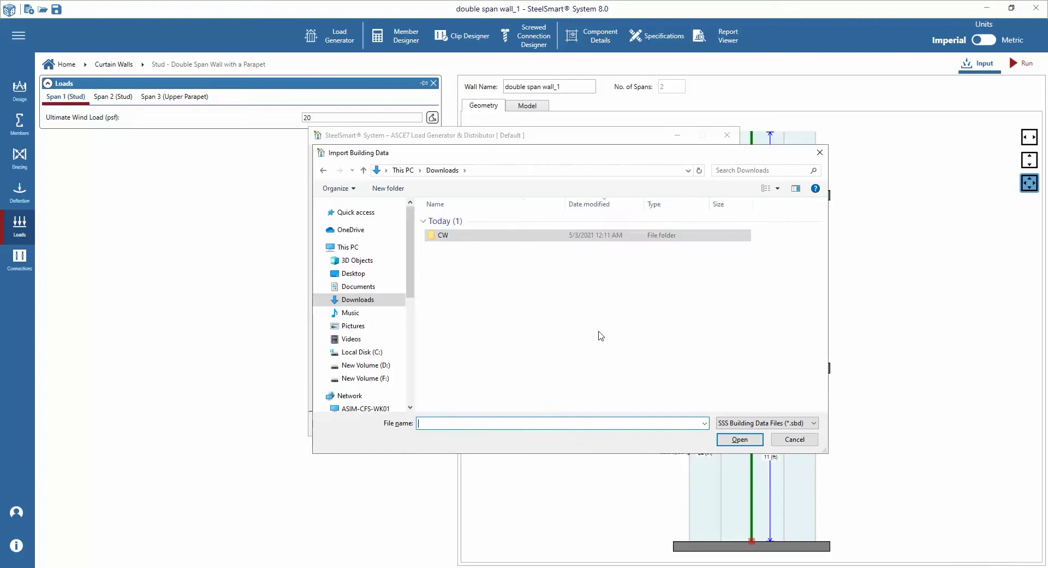
pyautogui.doubleClick(456, 236)
pyautogui.click(463, 221)
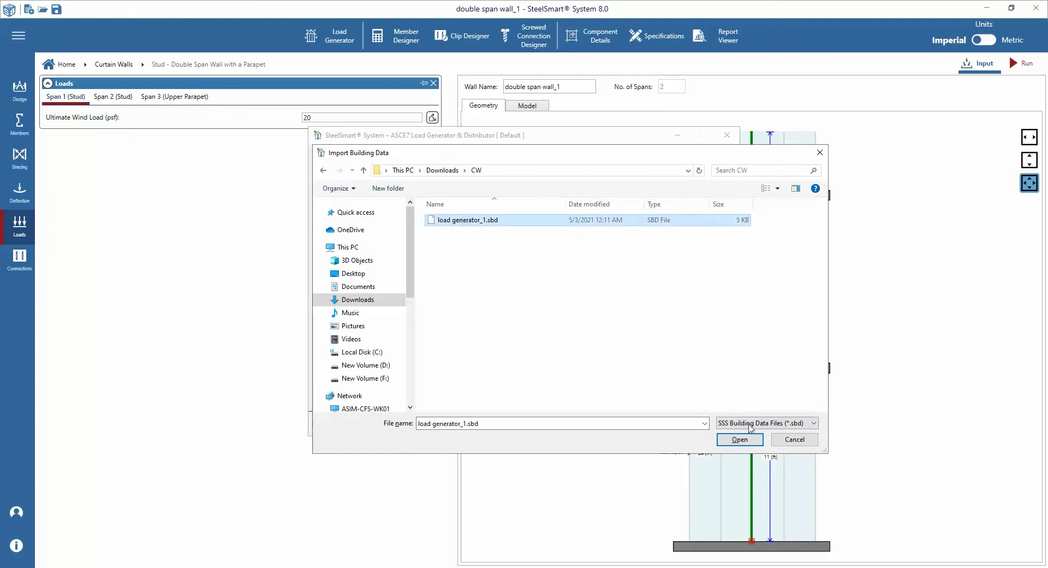
pyautogui.click(740, 440)
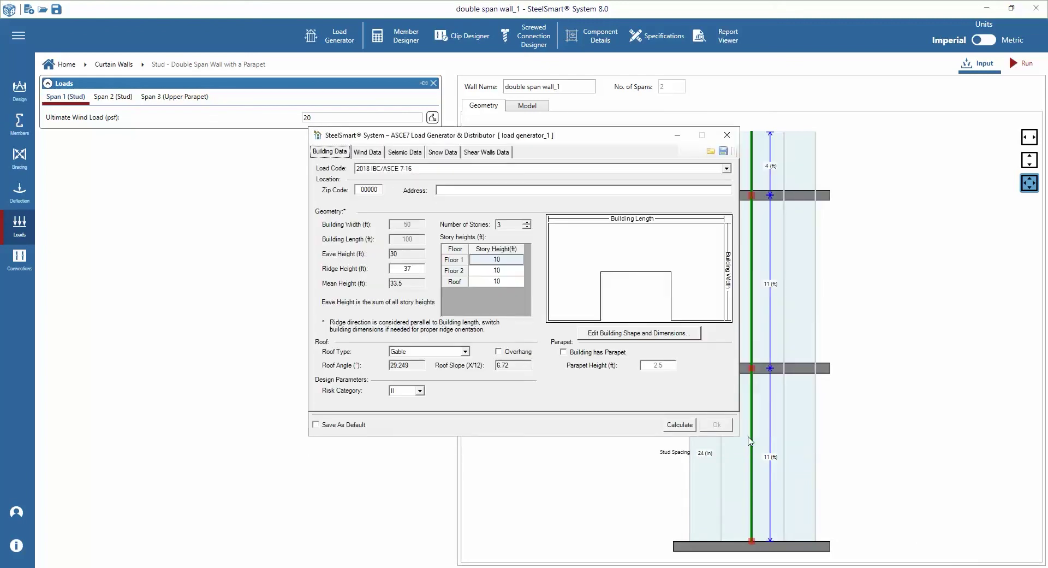
# Calculate the wind pressures and apply the Zone 4 value of 12.343 psf as the Span 1 ultimate wind load
pyautogui.click(685, 427)
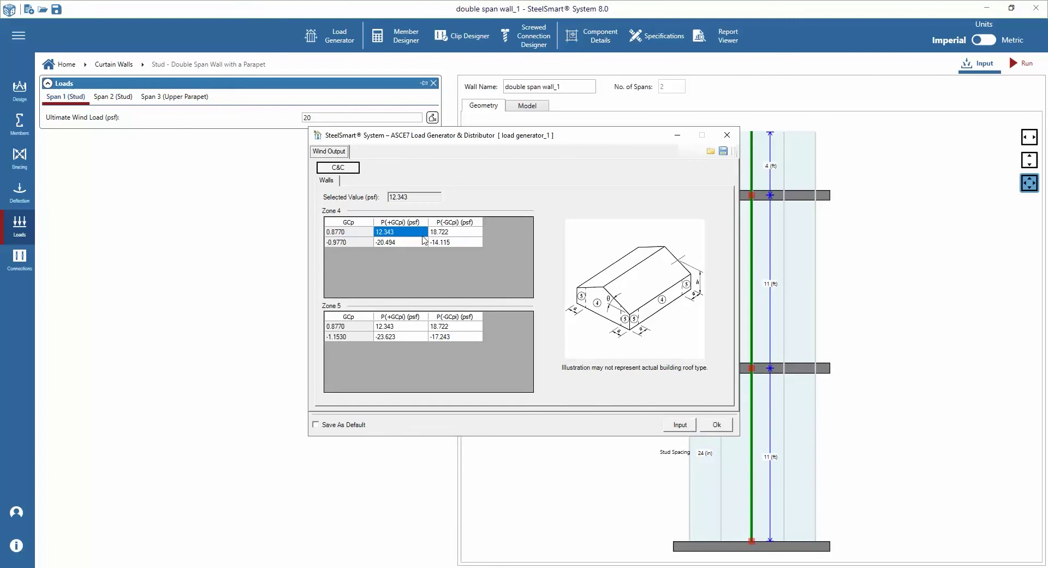
pyautogui.click(409, 236)
pyautogui.click(717, 425)
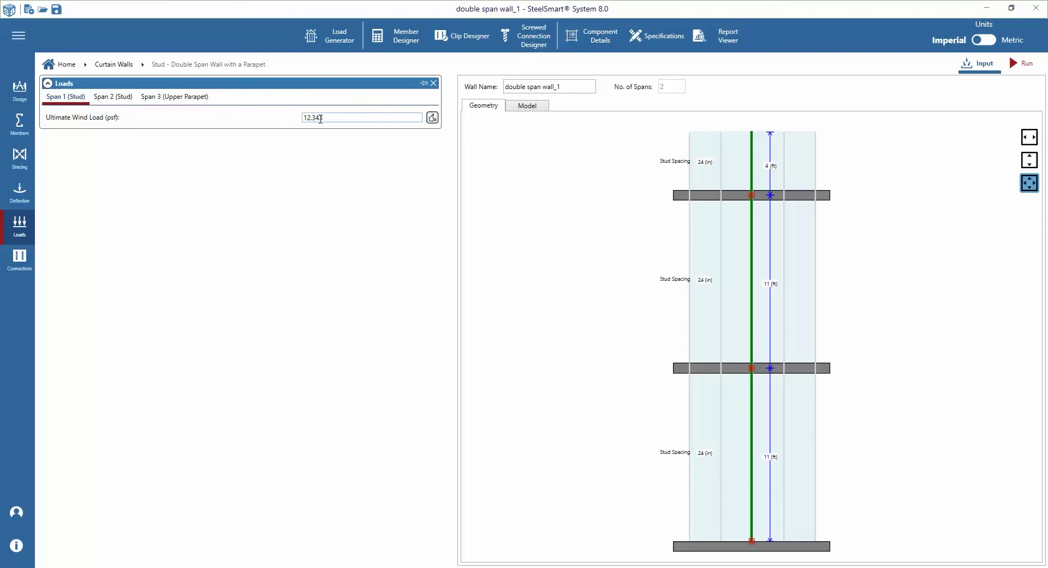
# Set the ultimate wind load to 46 psf on Spans 1 and 2 and 77 psf on the upper parapet
pyautogui.click(326, 117)
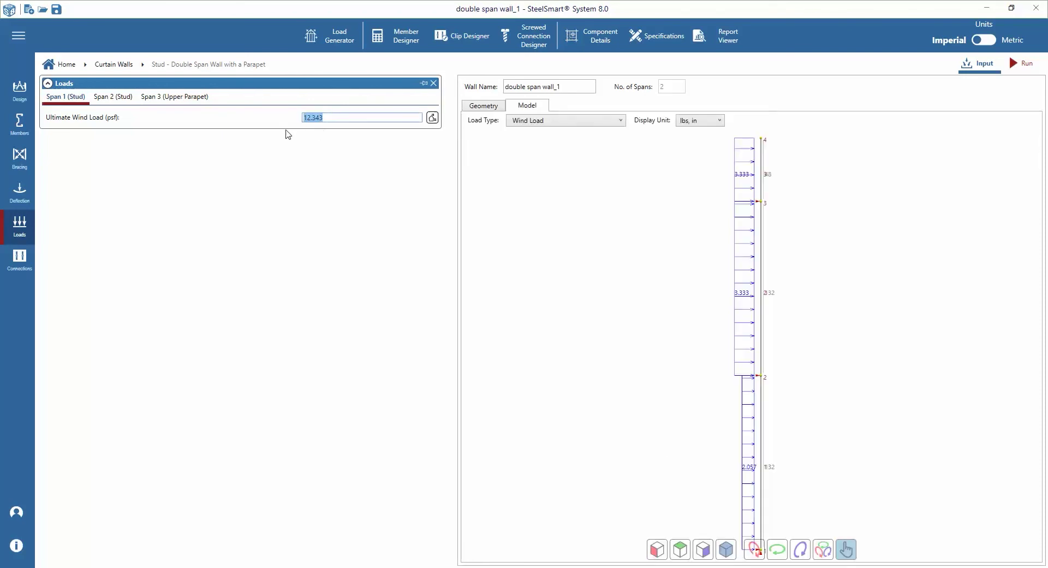
pyautogui.write('20')
pyautogui.click(117, 97)
pyautogui.moveTo(310, 117); pyautogui.dragTo(297, 119)
pyautogui.write('46')
pyautogui.click(176, 97)
pyautogui.moveTo(314, 117); pyautogui.dragTo(294, 121)
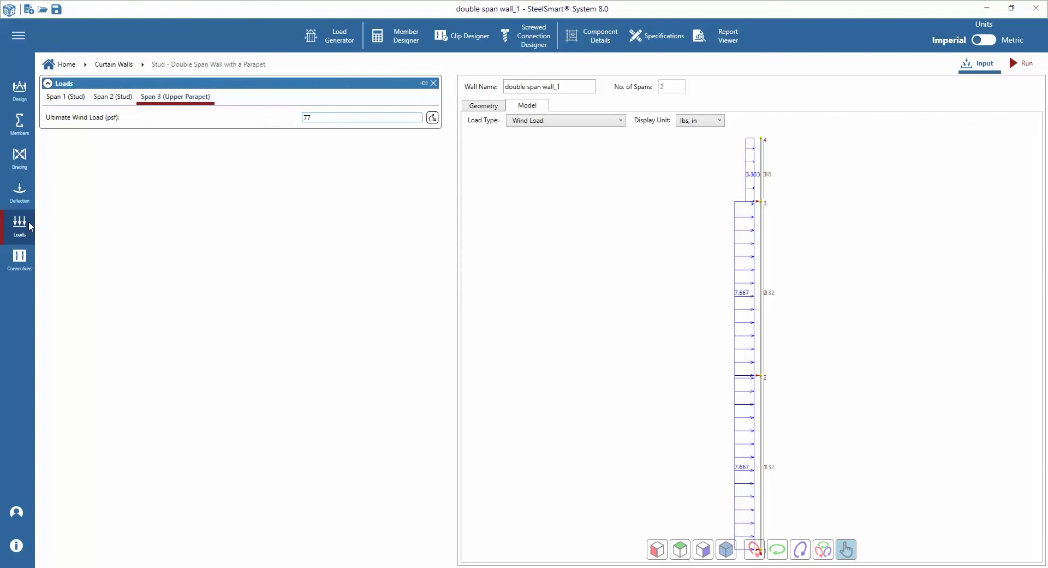
# Open the Connections inputs and set the base connection type at the wall to None
pyautogui.click(18, 264)
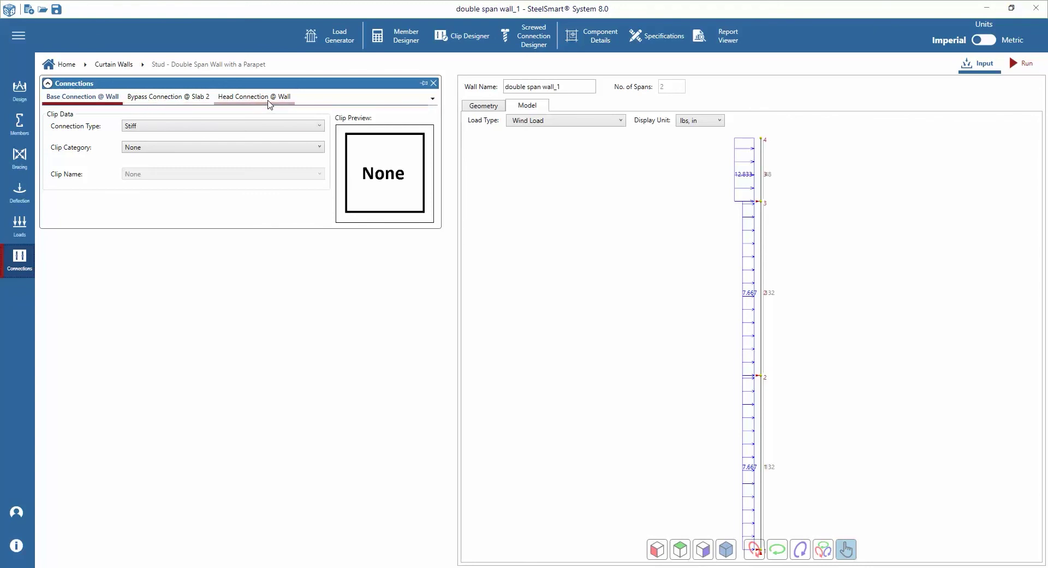
pyautogui.click(143, 127)
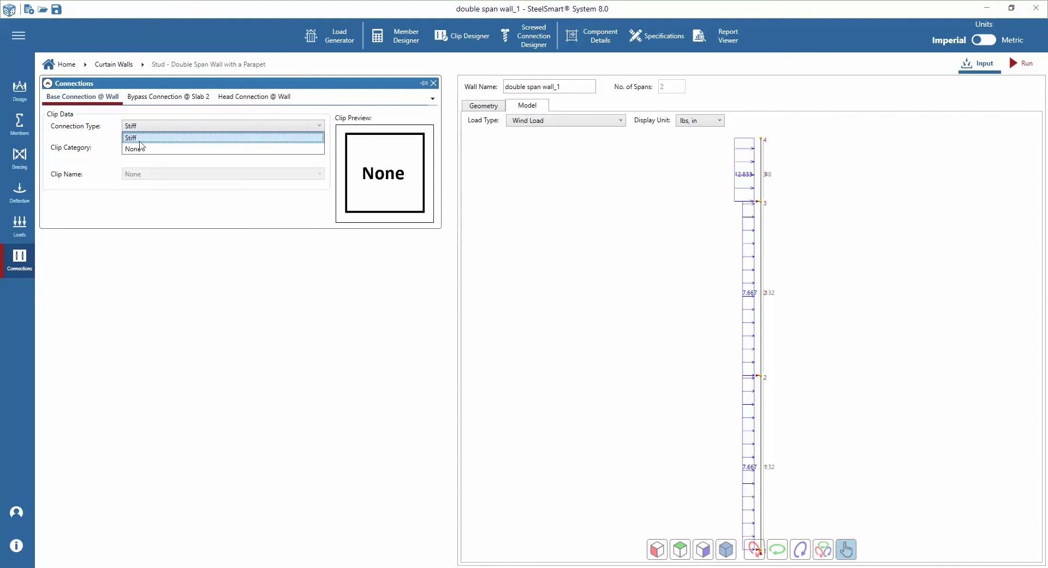
pyautogui.click(139, 149)
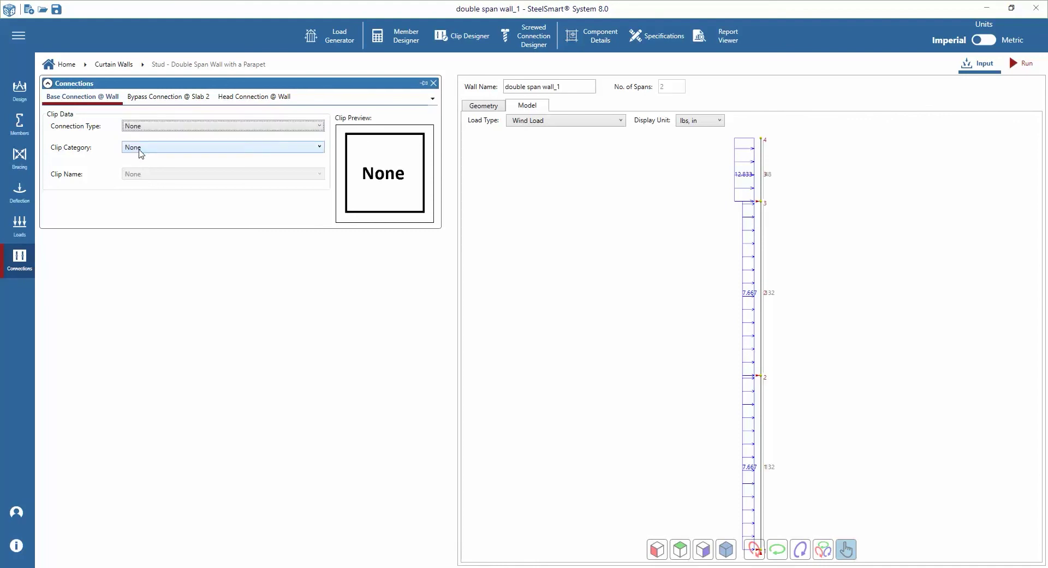
# Set the bypass connection at Slab 2 to Vertical Deflection with the VertiClip SLB clip category
pyautogui.click(157, 98)
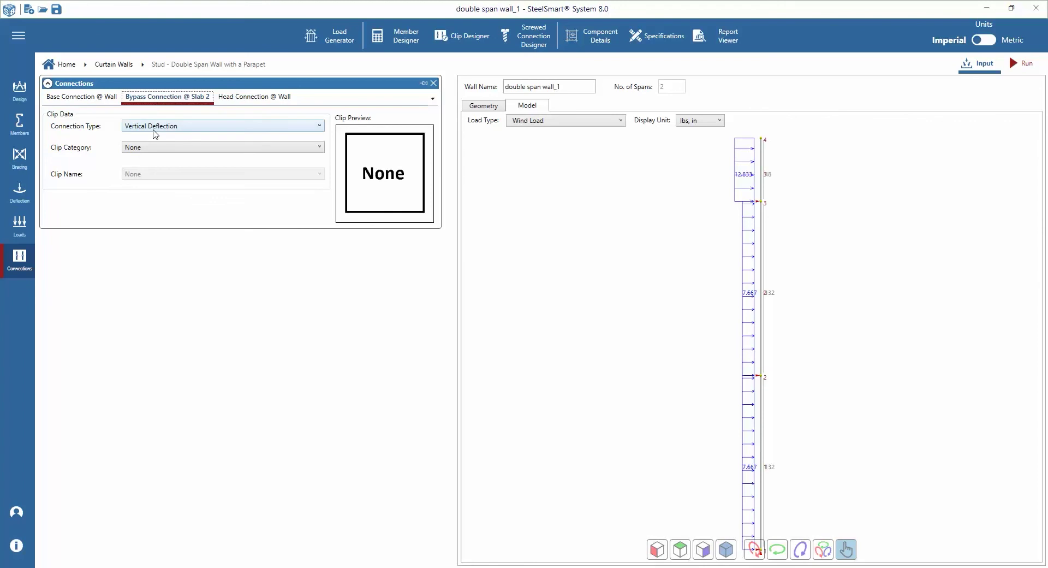
pyautogui.click(162, 127)
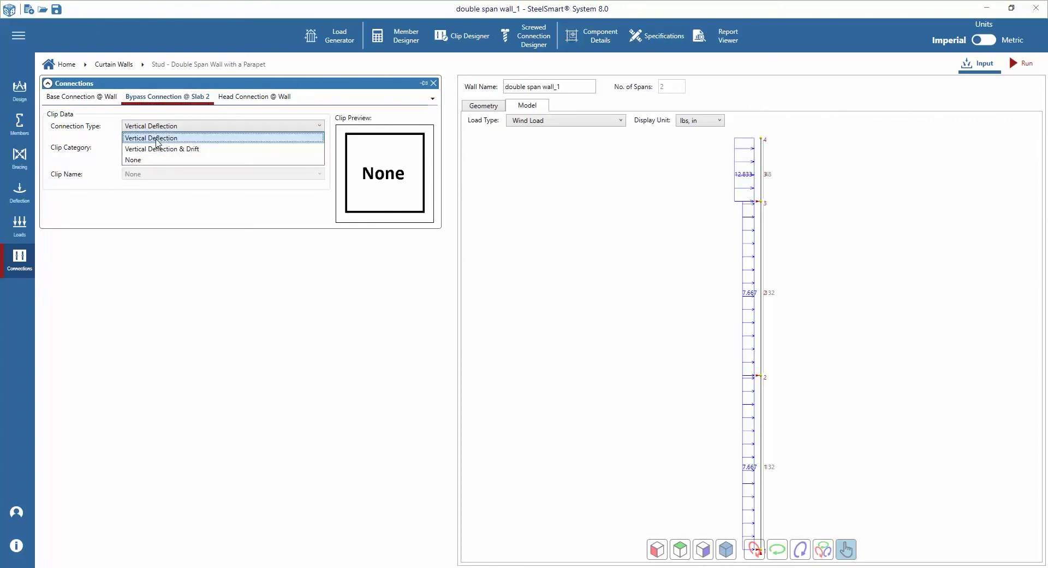
pyautogui.click(158, 138)
pyautogui.click(153, 148)
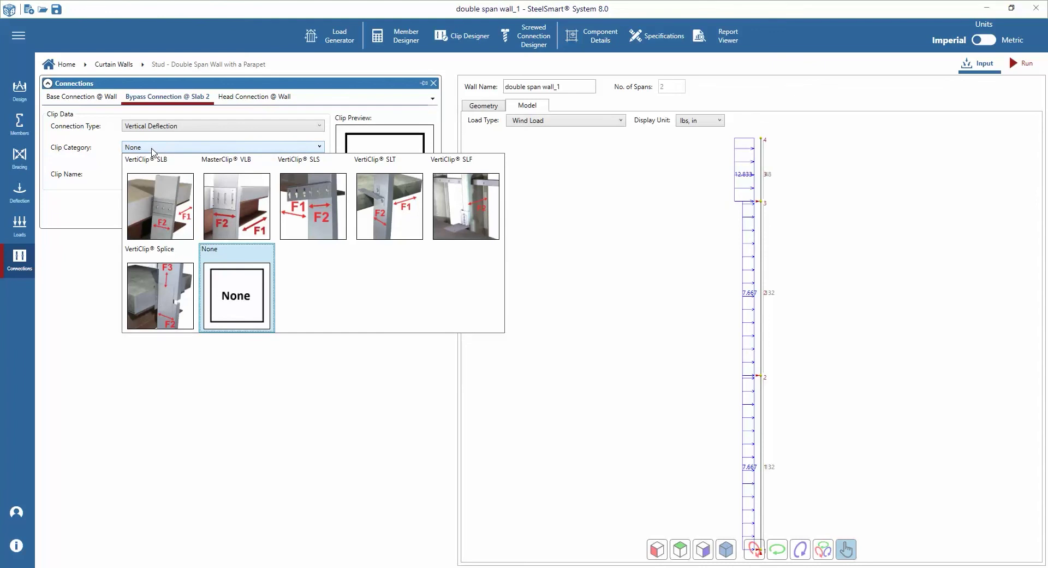
pyautogui.click(162, 179)
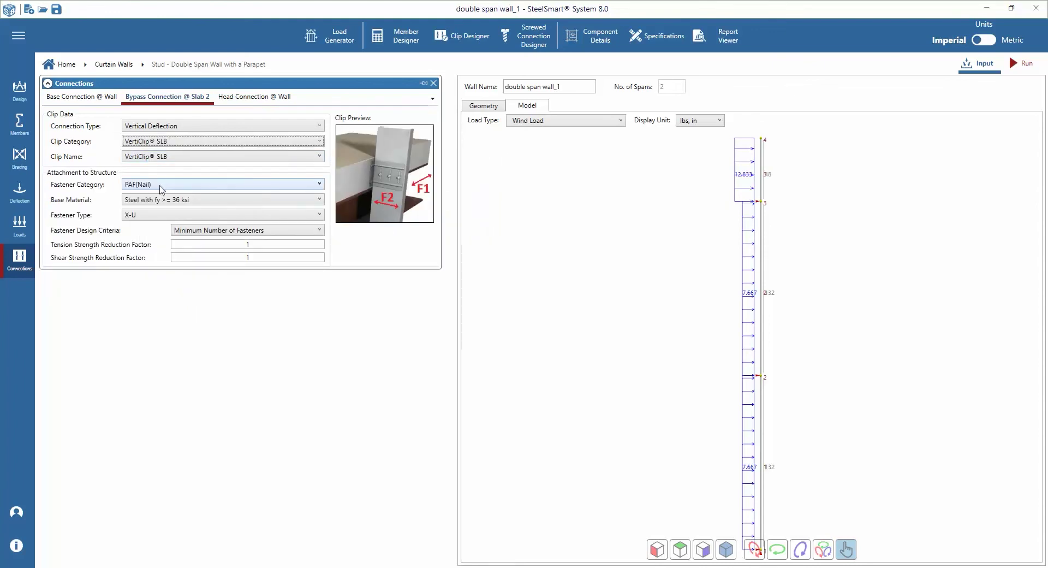
# Keep steel with fy >= 36 ksi, X-U fasteners and Minimum Number of Fasteners for the bypass clip's attachment to structure
pyautogui.click(172, 200)
pyautogui.click(171, 200)
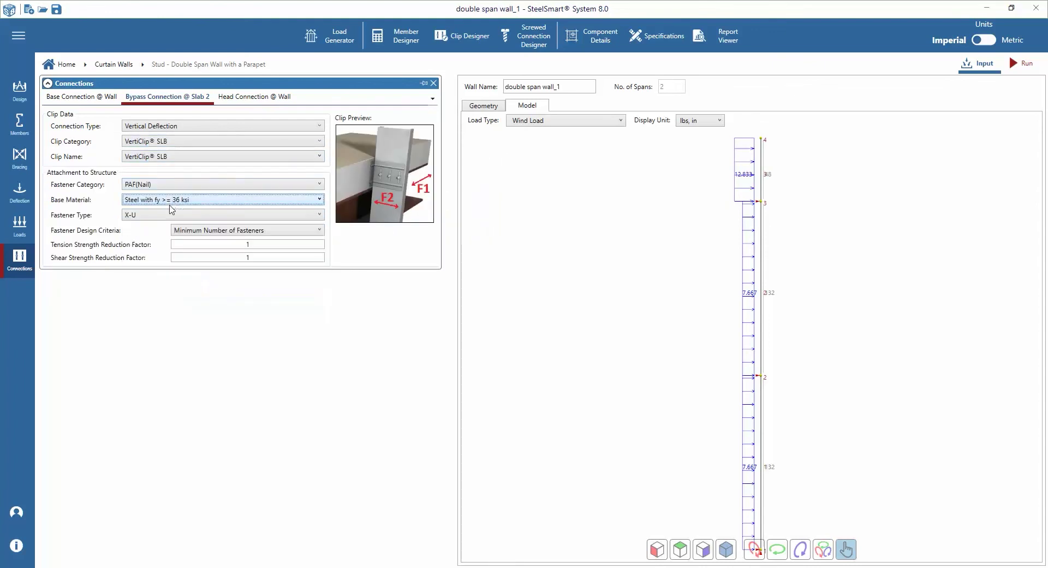
pyautogui.click(169, 216)
pyautogui.click(169, 216)
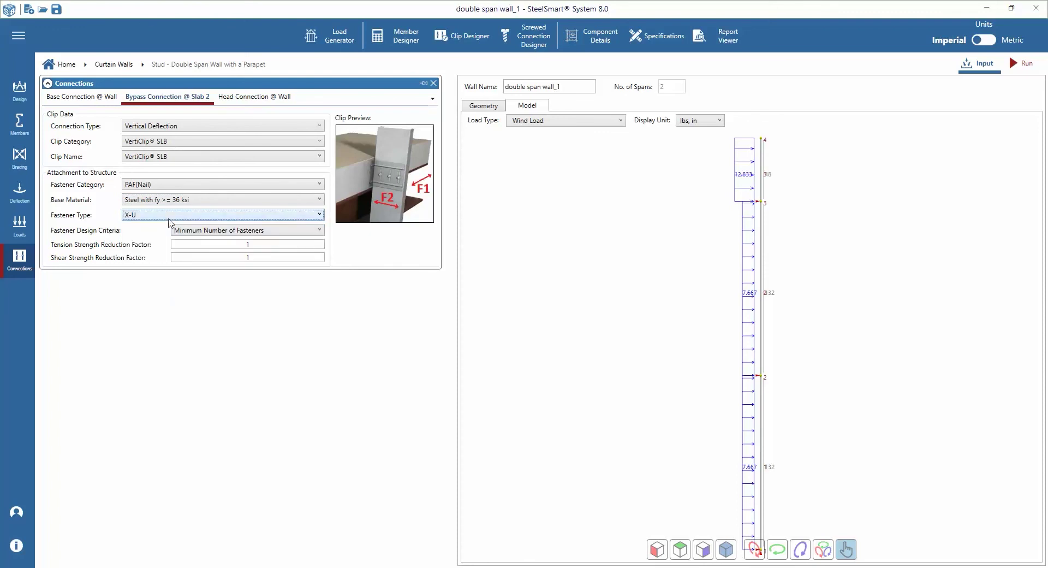
pyautogui.click(196, 231)
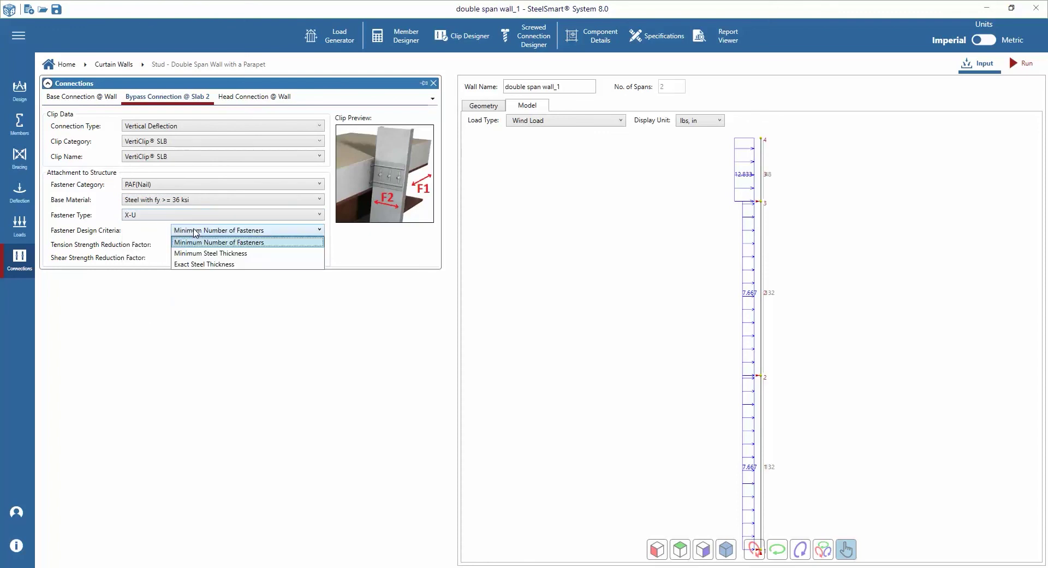
pyautogui.click(195, 231)
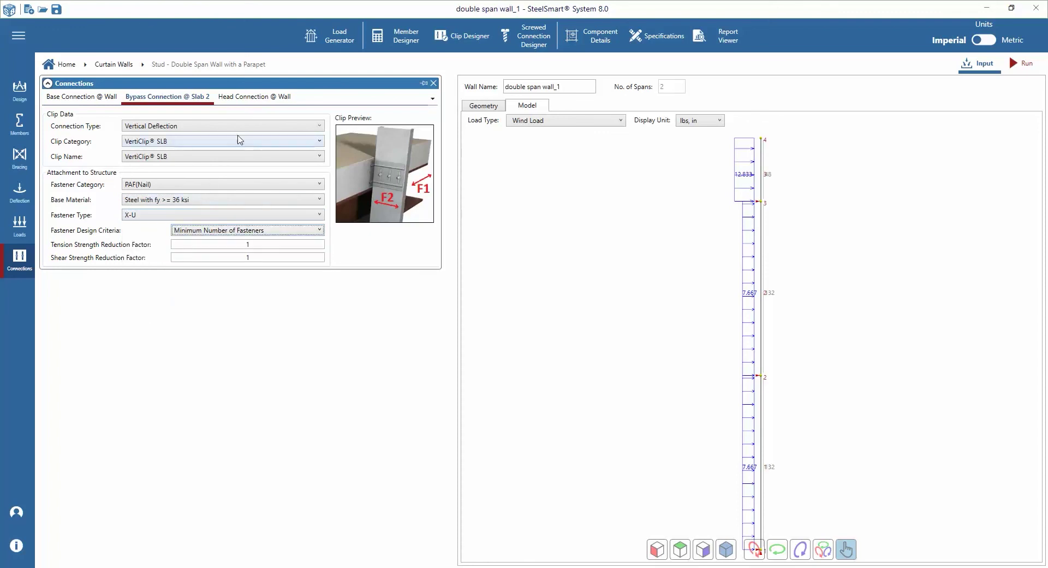
# Set the head connection at the wall to Vertical Deflection with the VertiClip SLB clip category
pyautogui.click(253, 97)
pyautogui.click(183, 128)
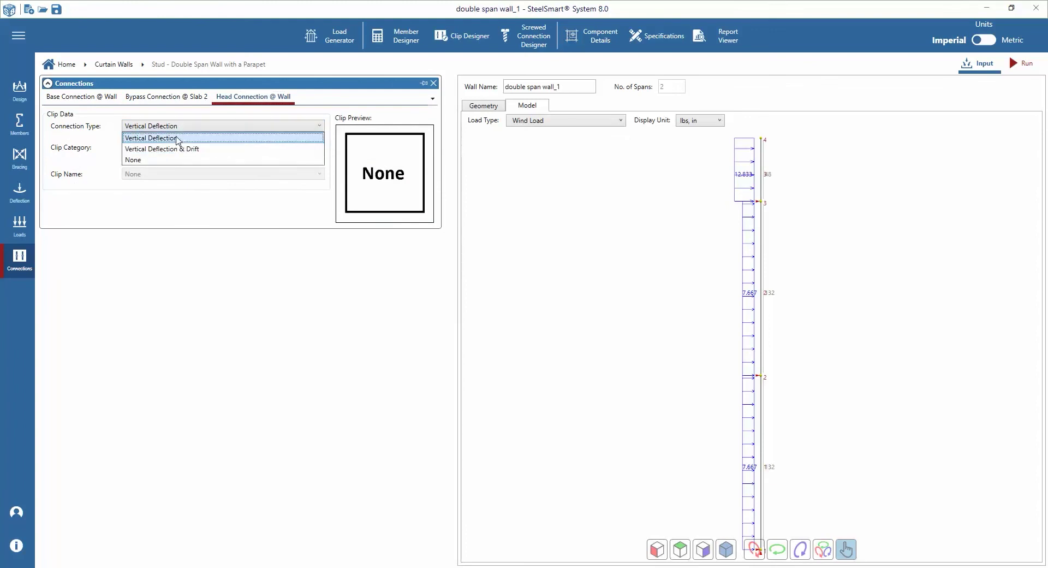
pyautogui.click(177, 140)
pyautogui.click(172, 147)
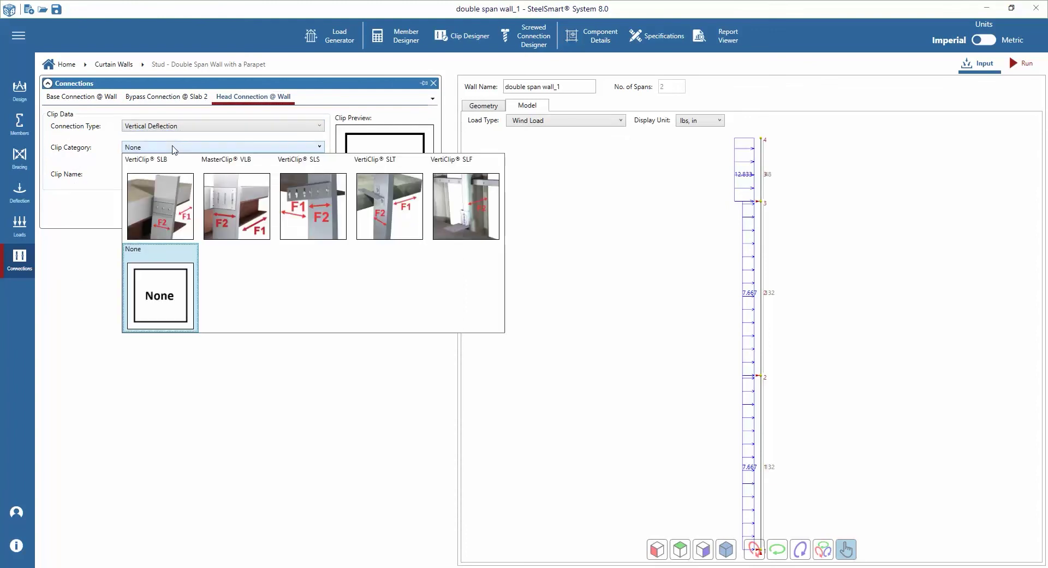
pyautogui.click(172, 180)
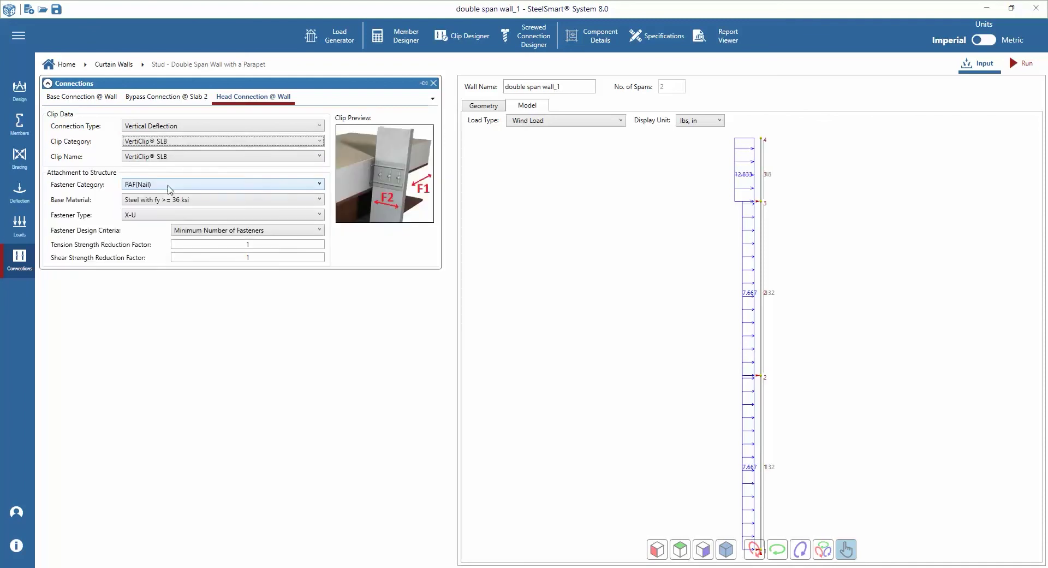
# Select PAF(Nail) fasteners, steel with fy >= 36 ksi and fastener type X-U for the head connection's attachment to structure
pyautogui.click(170, 189)
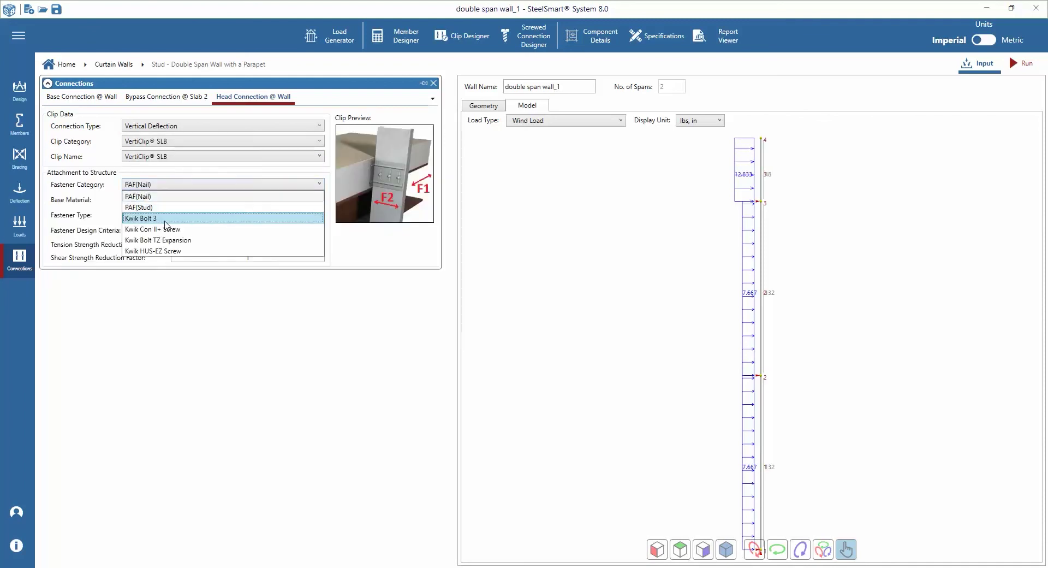
pyautogui.click(147, 197)
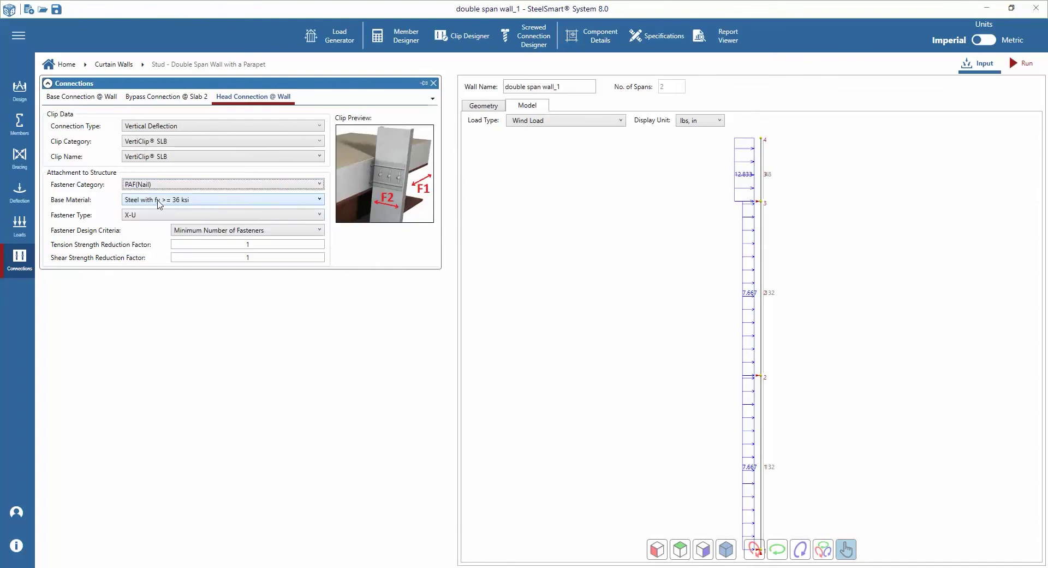
pyautogui.click(159, 200)
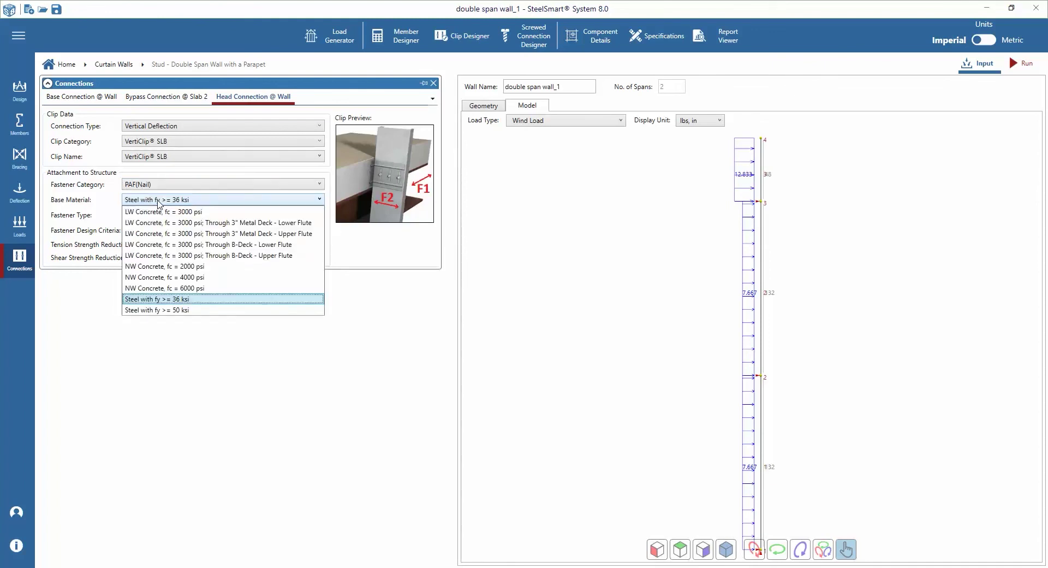
pyautogui.click(159, 301)
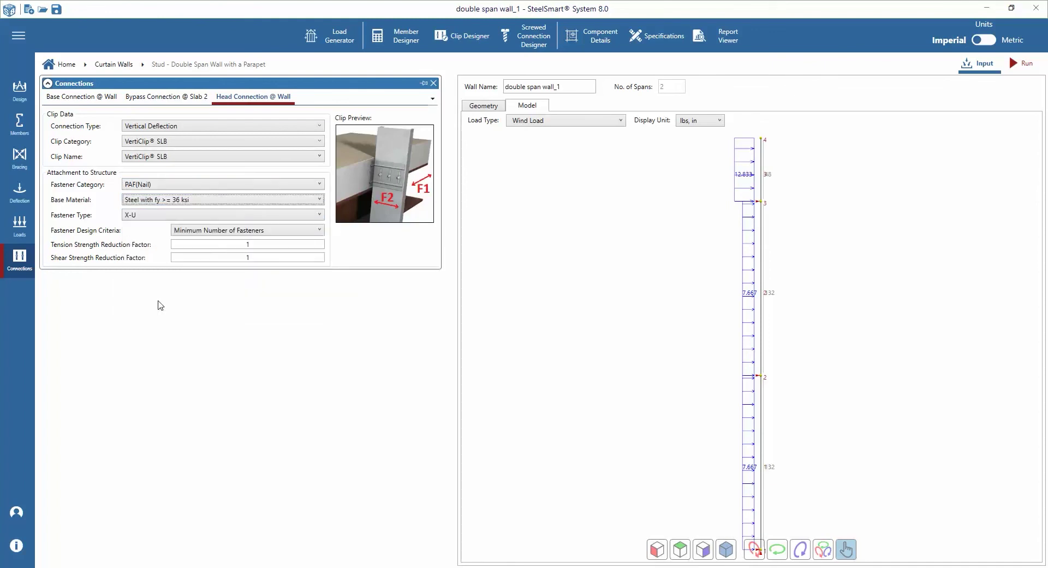
pyautogui.click(146, 215)
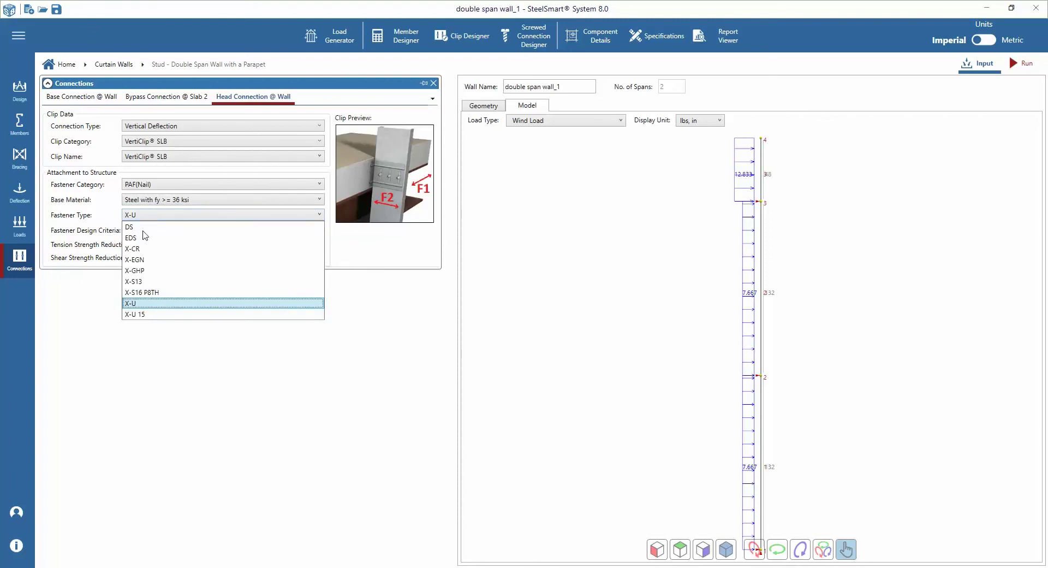
pyautogui.click(139, 304)
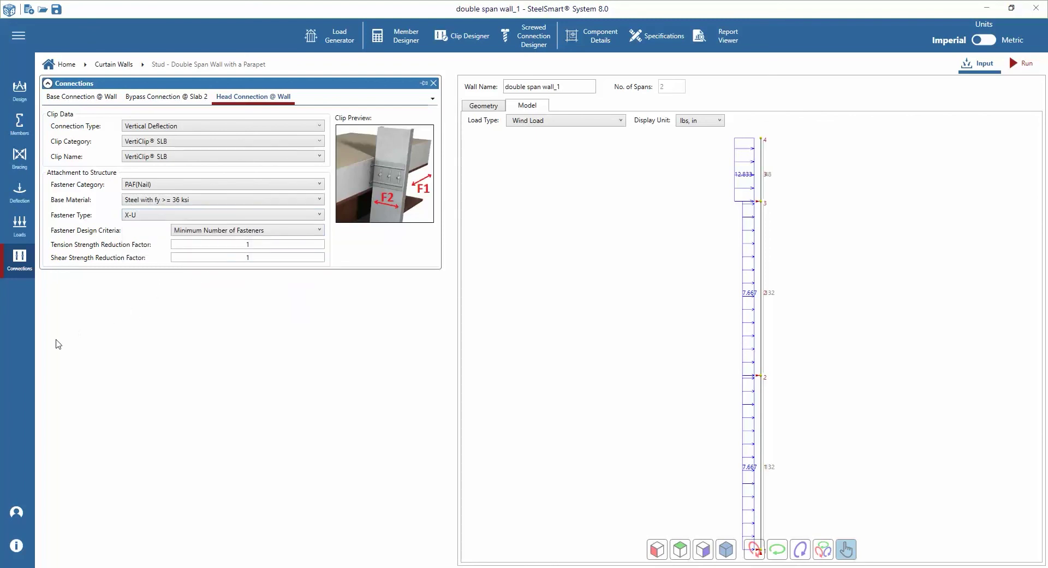
# Review the account's user information, including the country options, and open the Project Information page
pyautogui.click(16, 514)
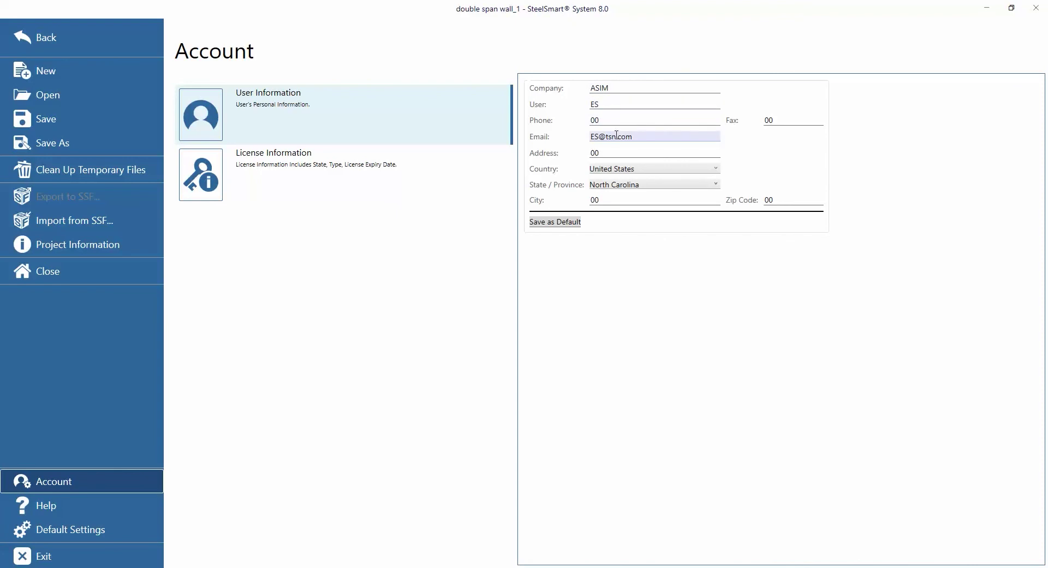
pyautogui.click(624, 174)
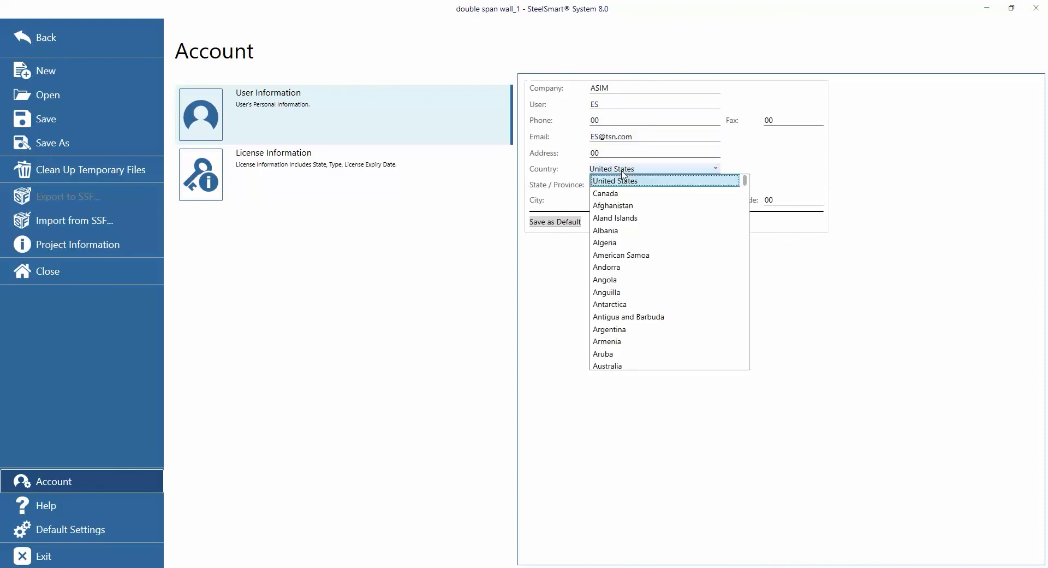
pyautogui.click(624, 176)
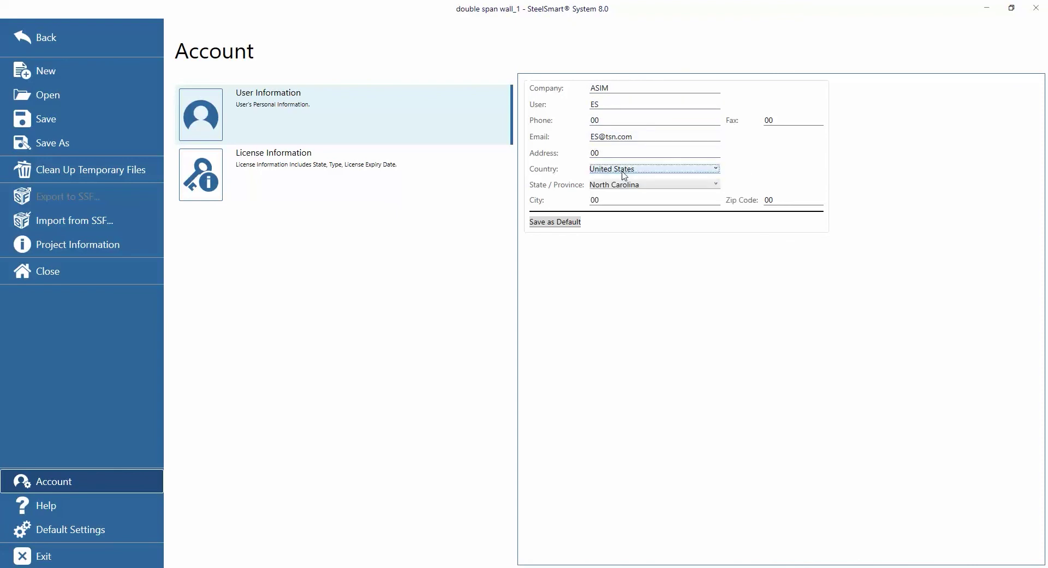
pyautogui.click(53, 36)
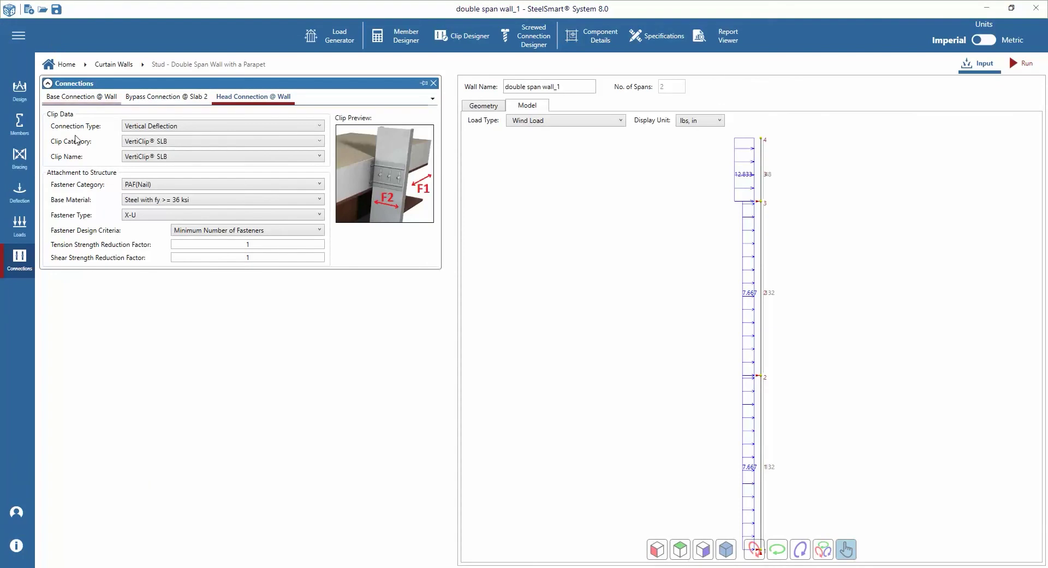
pyautogui.click(14, 547)
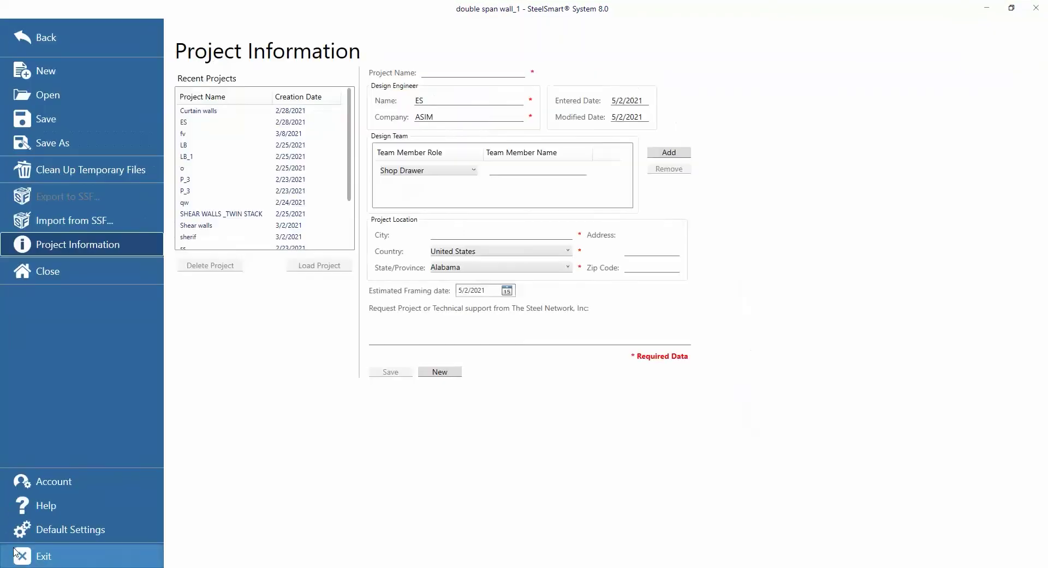
# Load the existing Curtain walls project into the project information, save it and return to the wall model
pyautogui.click(435, 72)
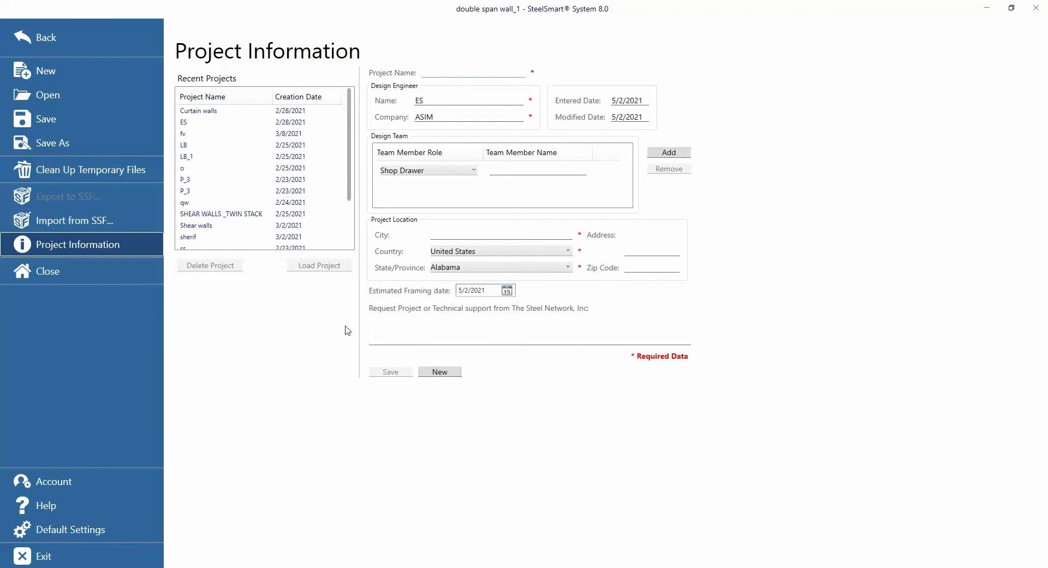
pyautogui.click(203, 112)
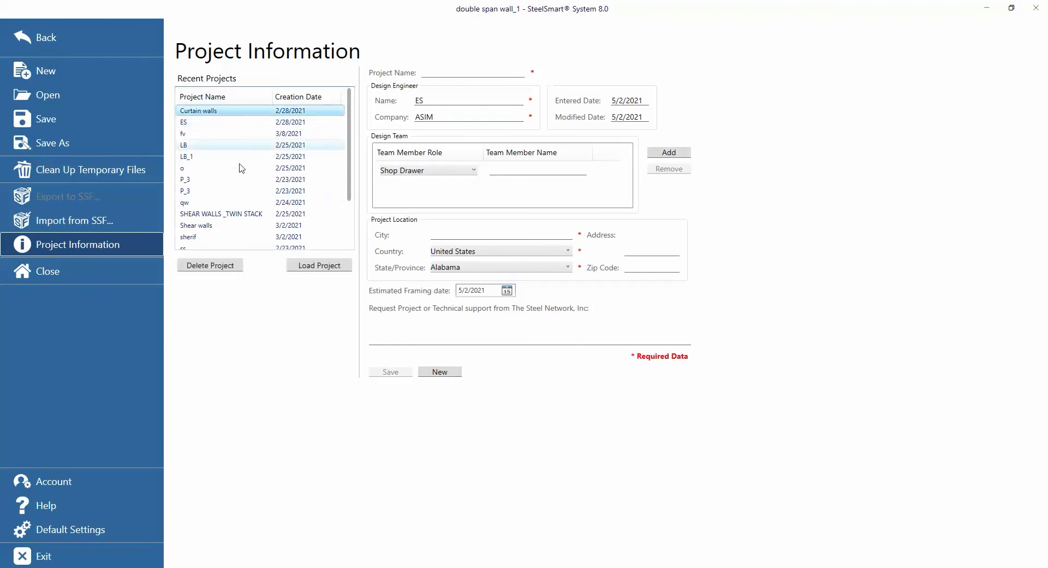
pyautogui.click(319, 271)
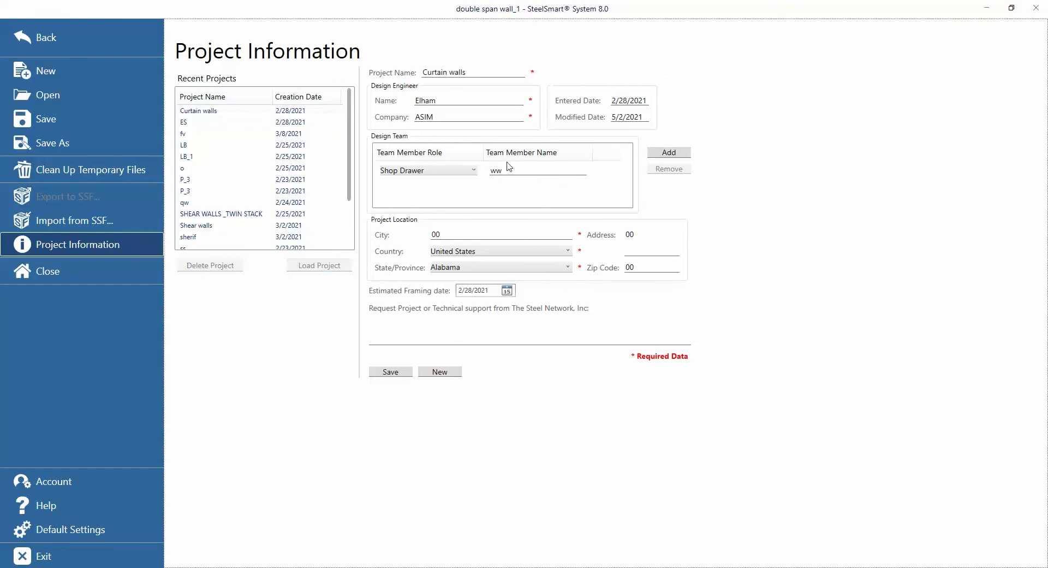
pyautogui.click(399, 374)
pyautogui.click(563, 328)
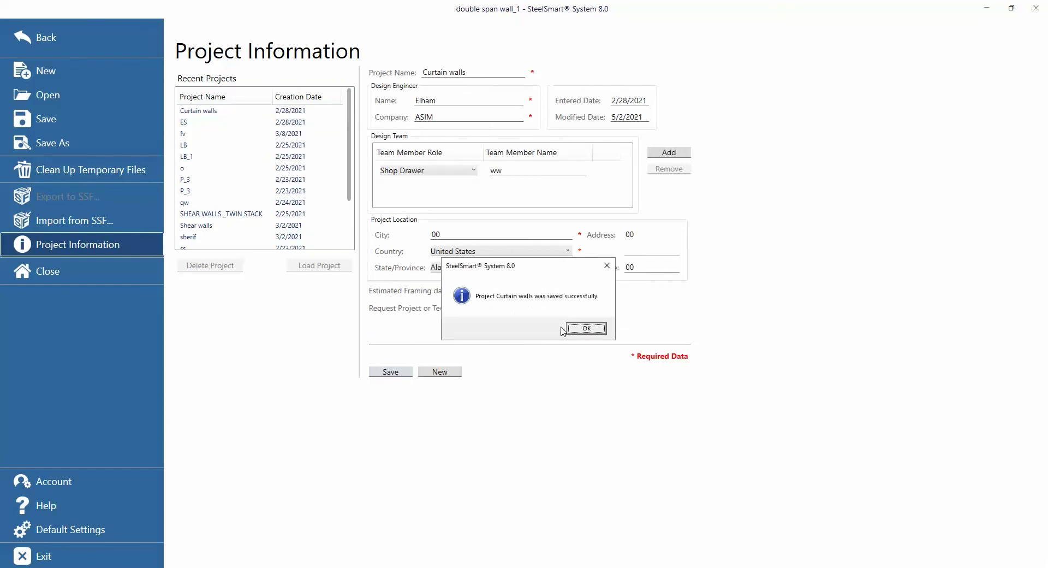
pyautogui.click(582, 329)
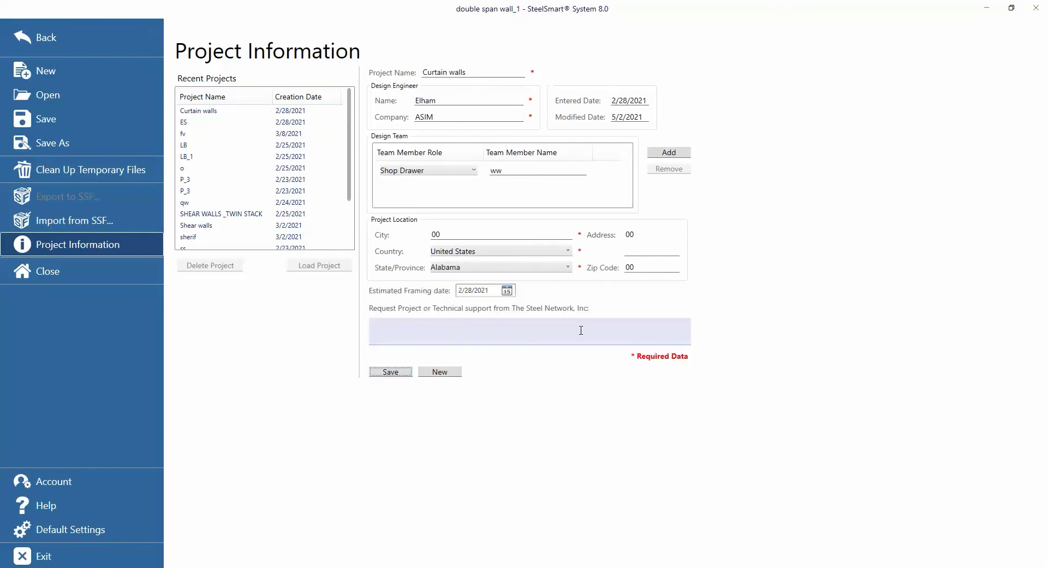
pyautogui.click(75, 39)
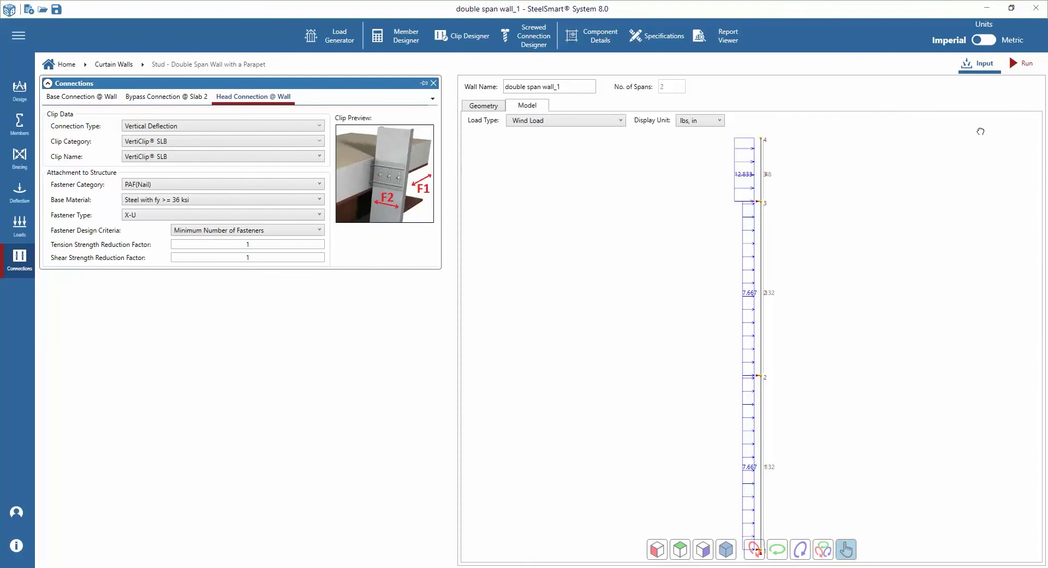
# Run the design, close the design status summary and examine the strength and serviceability checks of the stud spans and upper parapet
pyautogui.click(1018, 64)
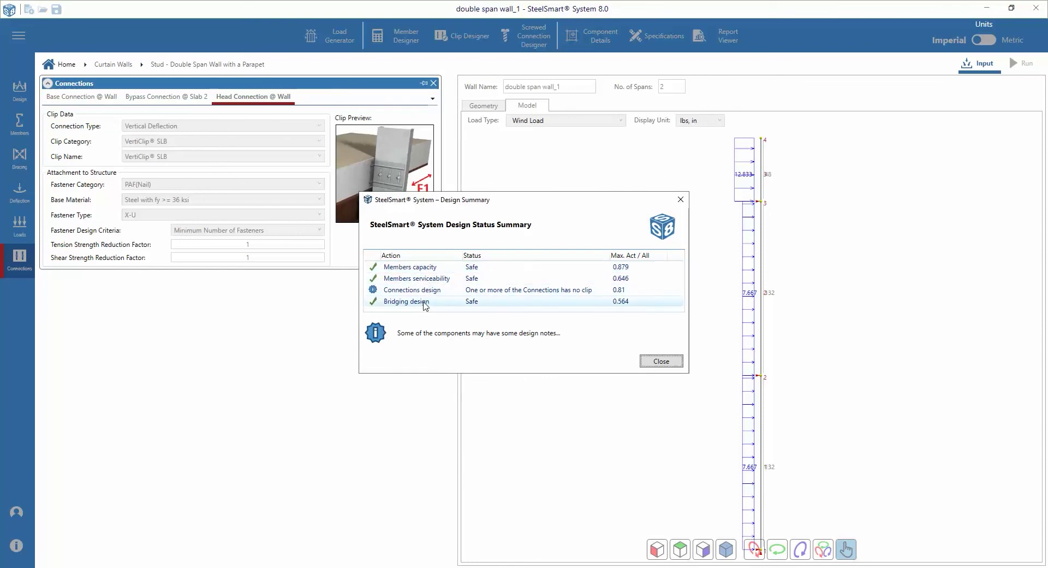
pyautogui.click(656, 363)
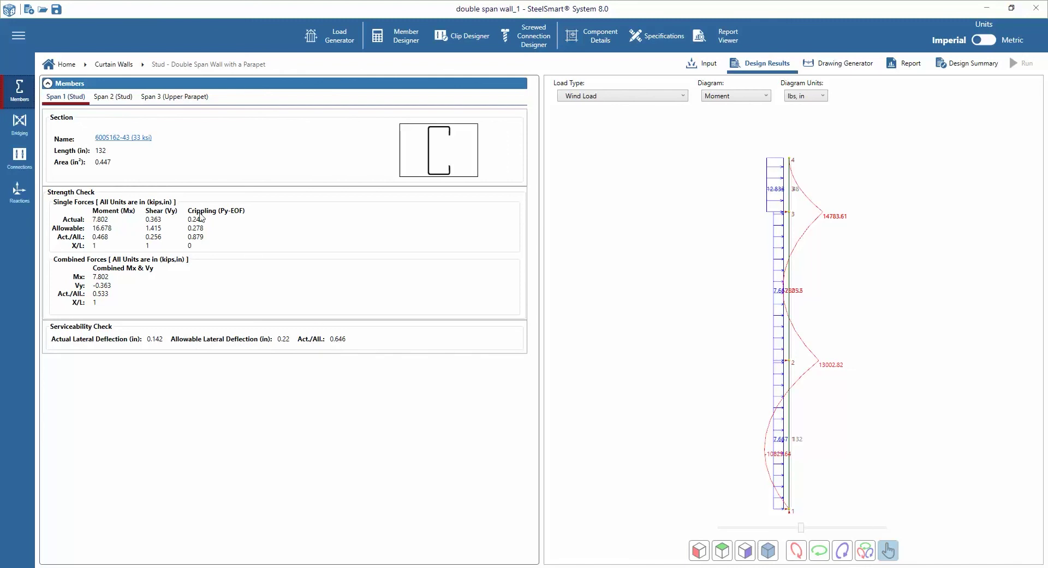
pyautogui.click(113, 100)
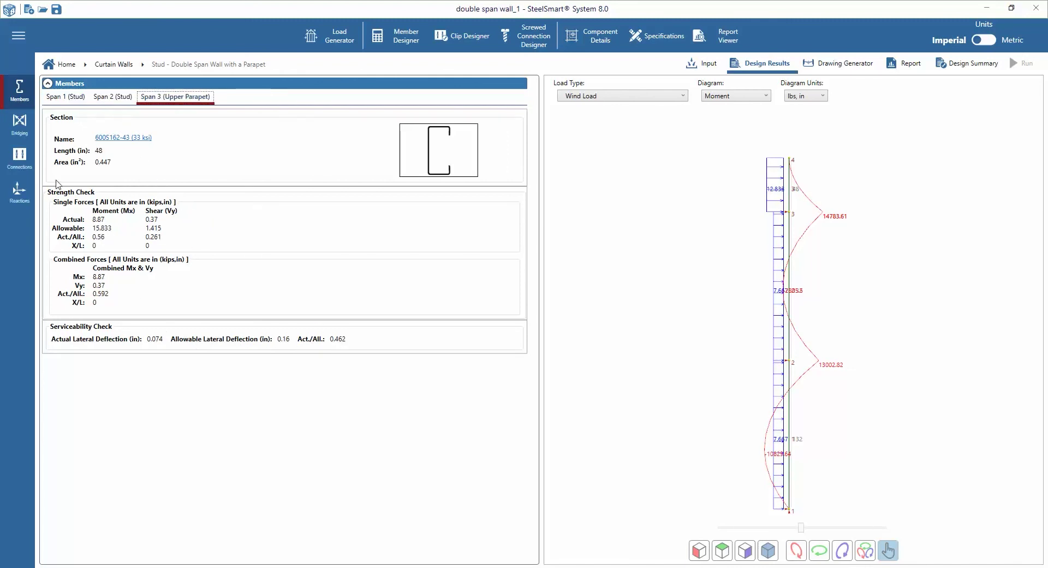
# Examine the bridging results and the design results of the base, bypass and head connections
pyautogui.click(20, 126)
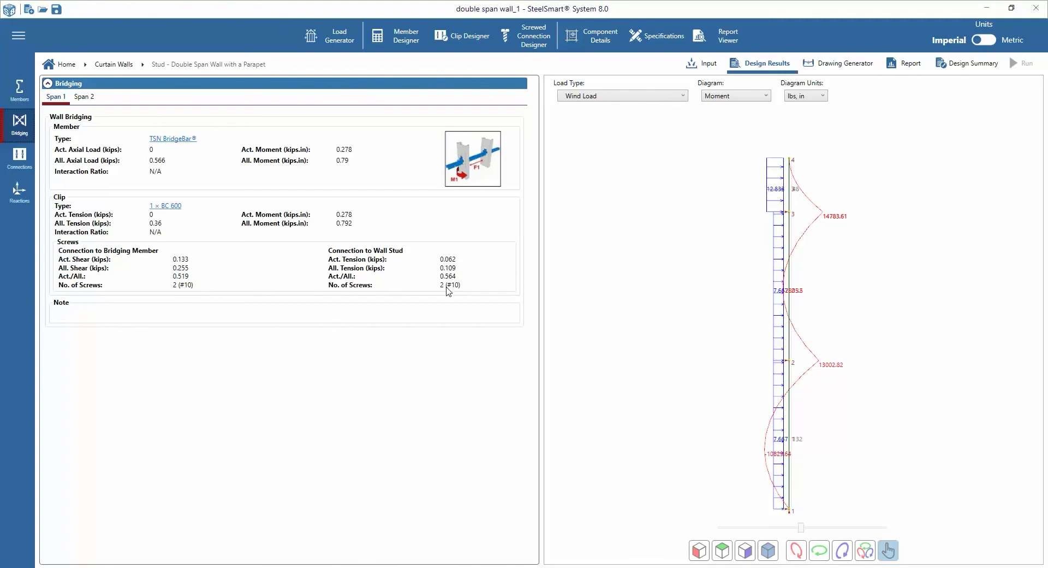
pyautogui.click(21, 160)
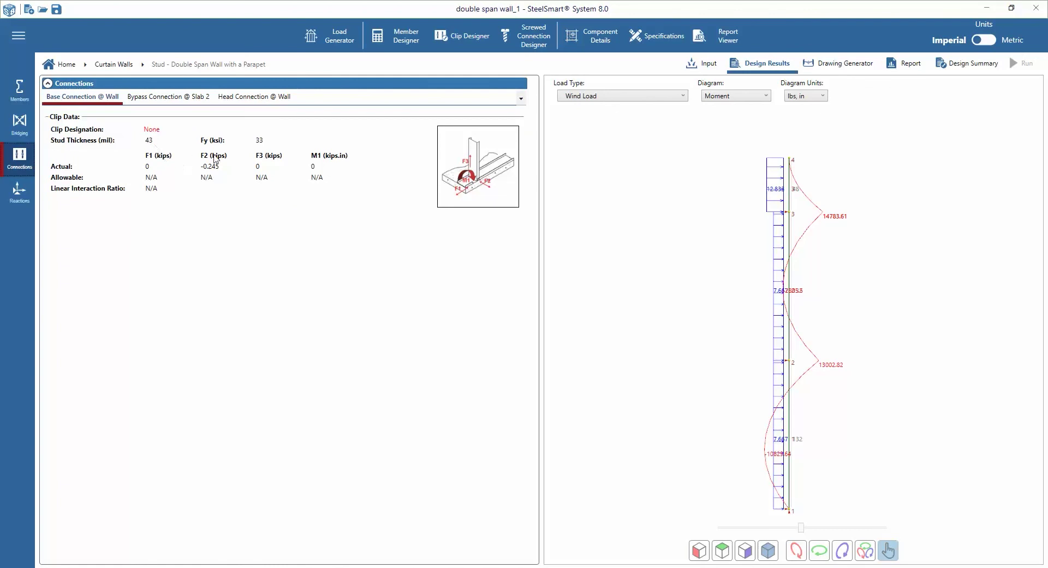
pyautogui.click(162, 98)
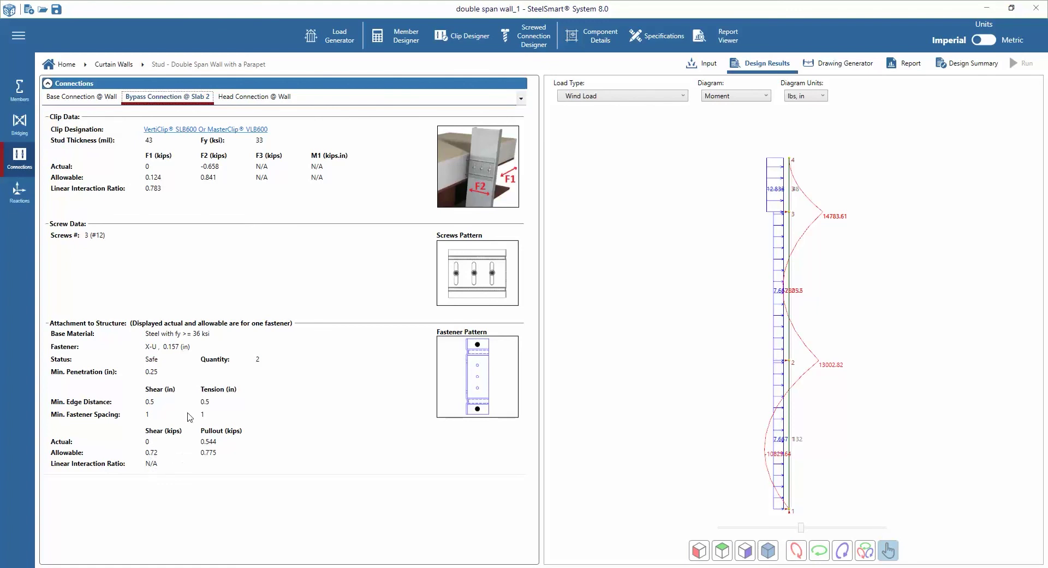
pyautogui.click(244, 98)
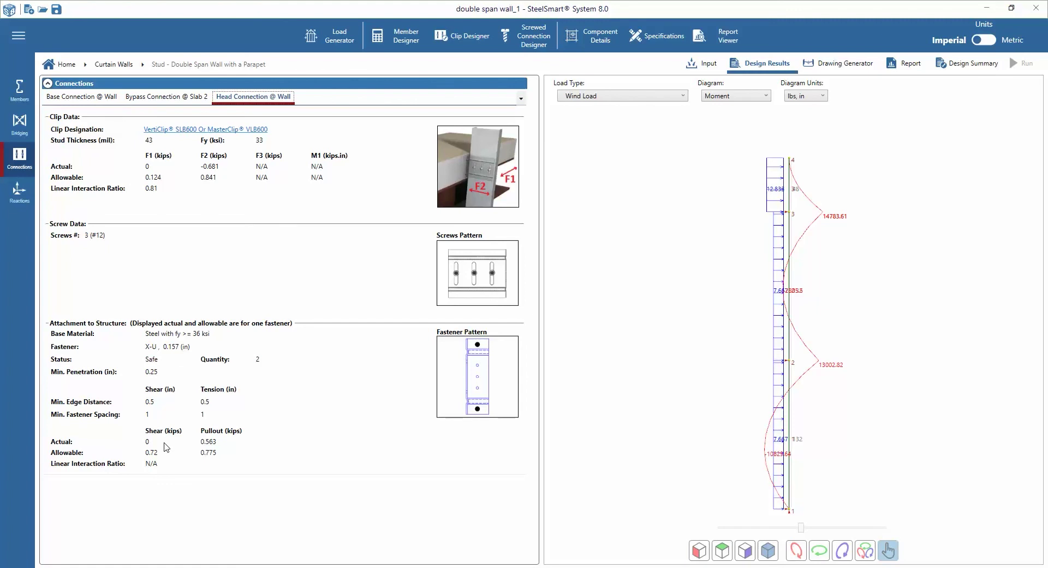
# Examine the factored reactions and the unfactored reactions for the Wind Load case
pyautogui.click(15, 193)
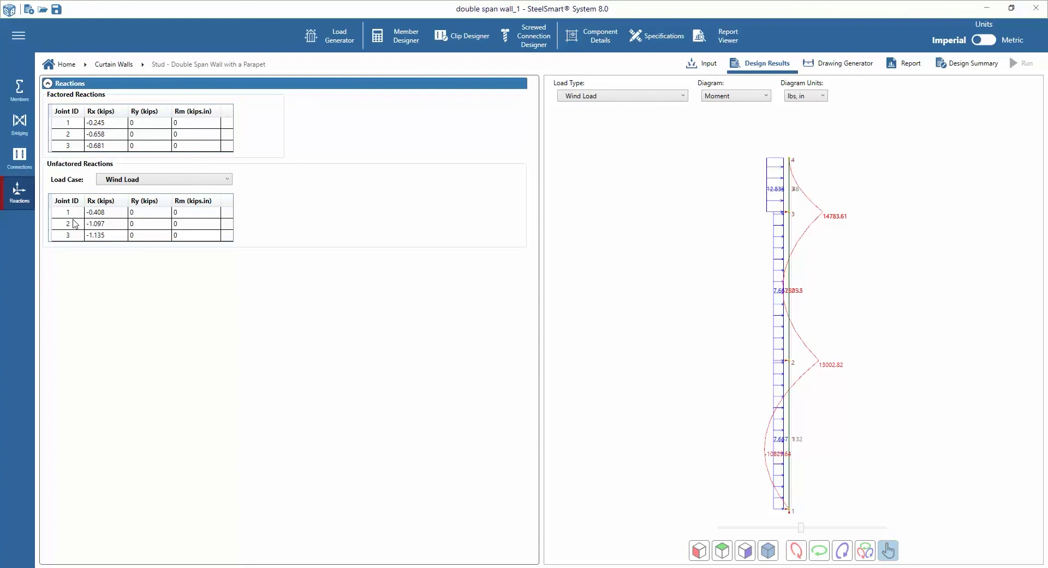
pyautogui.click(129, 181)
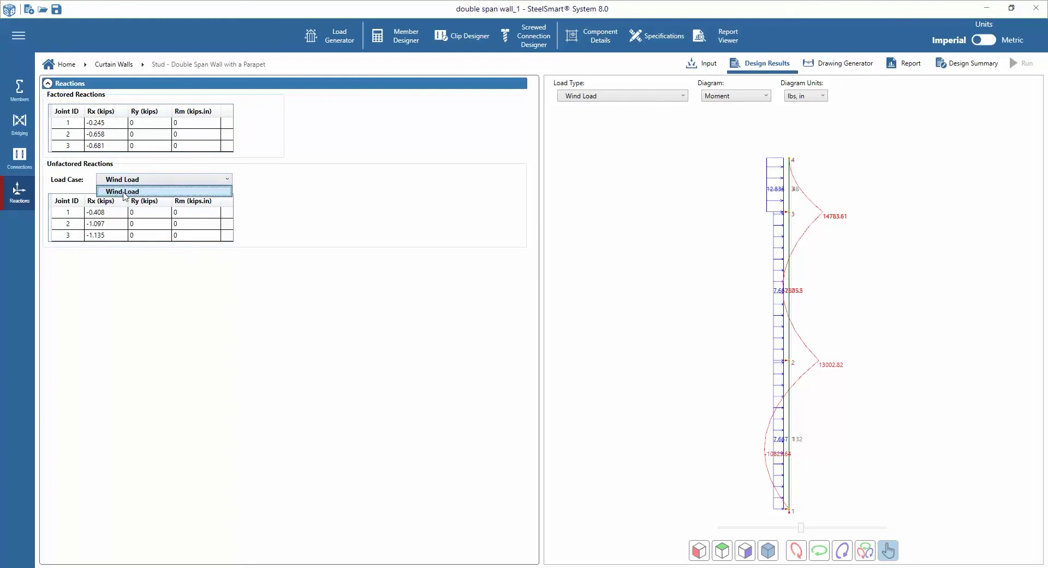
pyautogui.click(126, 191)
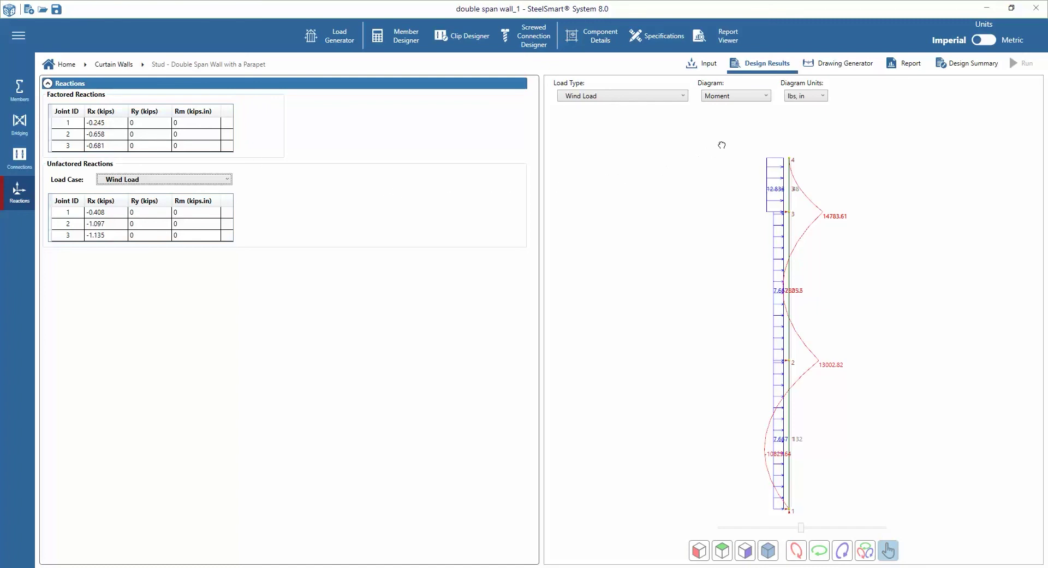
# Display the wall's shear diagram and deformation diagram for the Wind Load case
pyautogui.click(727, 97)
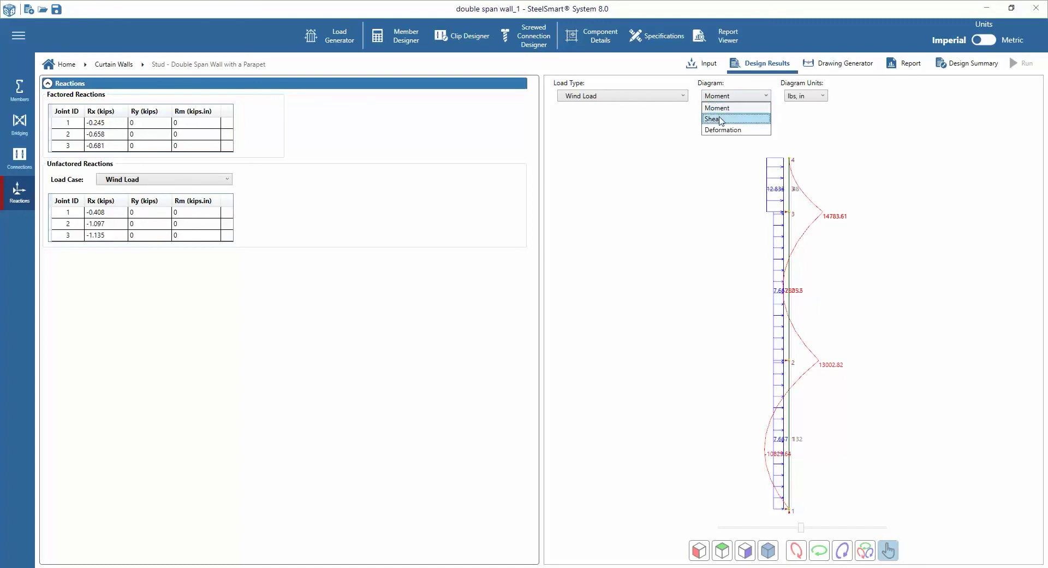
pyautogui.click(718, 119)
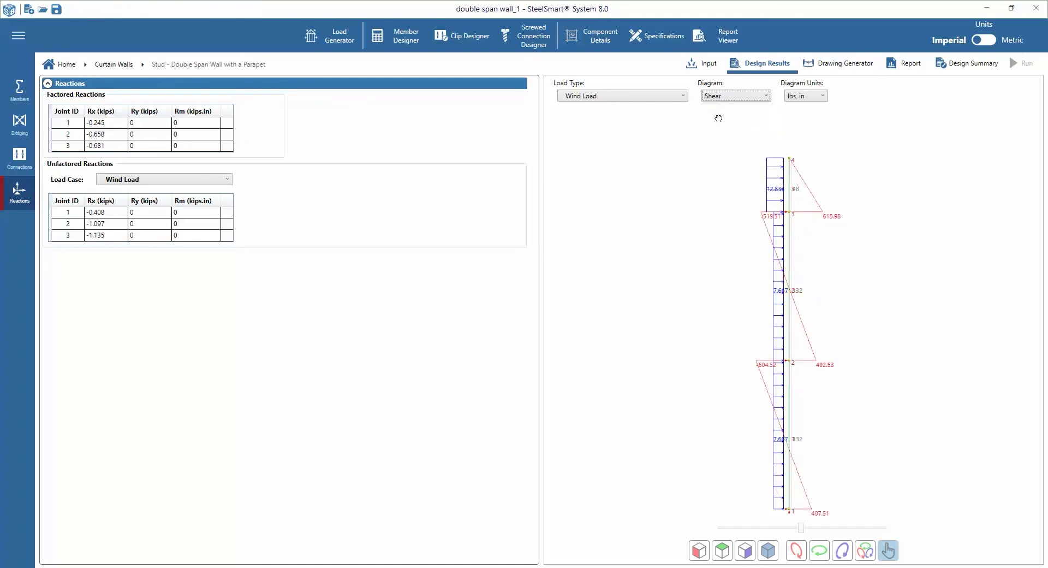
pyautogui.click(729, 96)
pyautogui.click(721, 130)
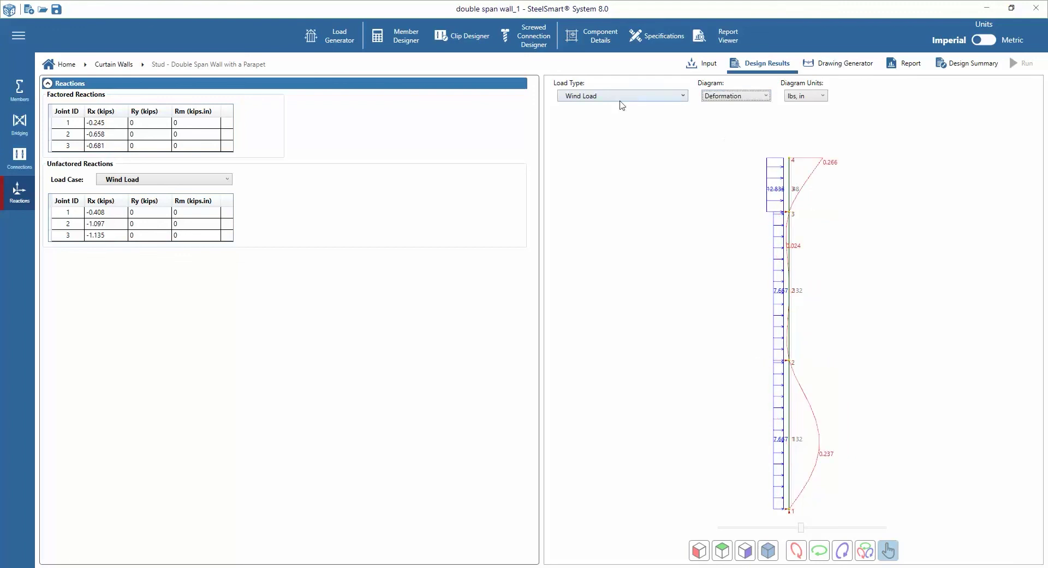
# View the deformation for Wind Load Strength and Wind Load Deflection, and return to the moment diagram under Wind Load
pyautogui.click(621, 99)
pyautogui.click(598, 141)
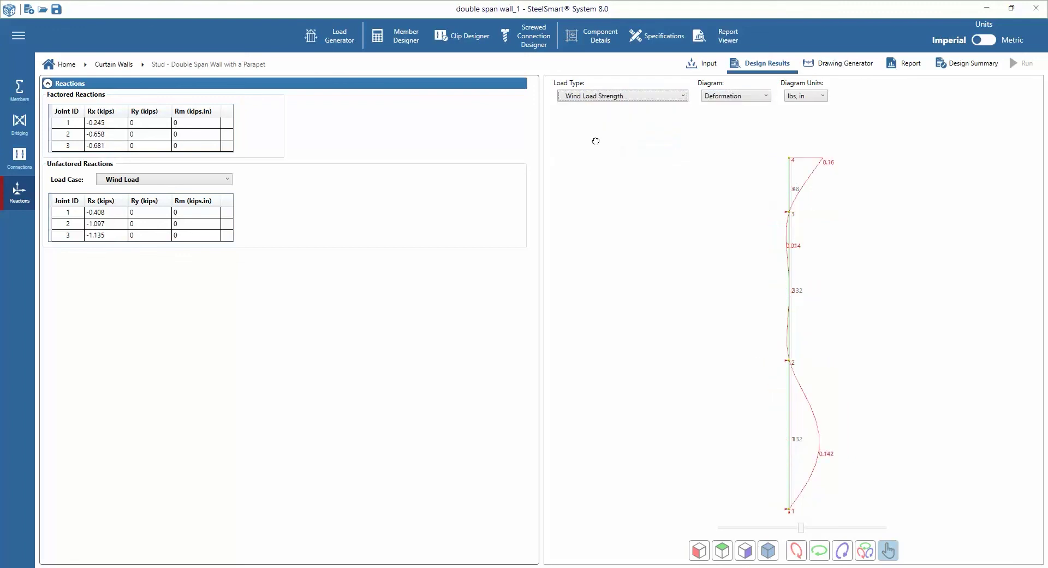
pyautogui.click(600, 96)
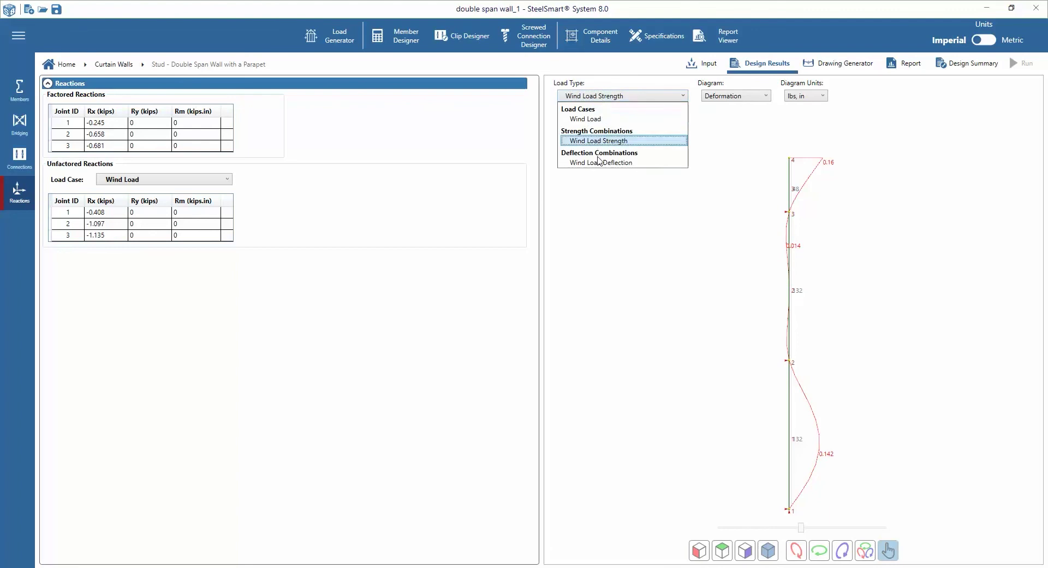
pyautogui.click(597, 160)
pyautogui.click(600, 98)
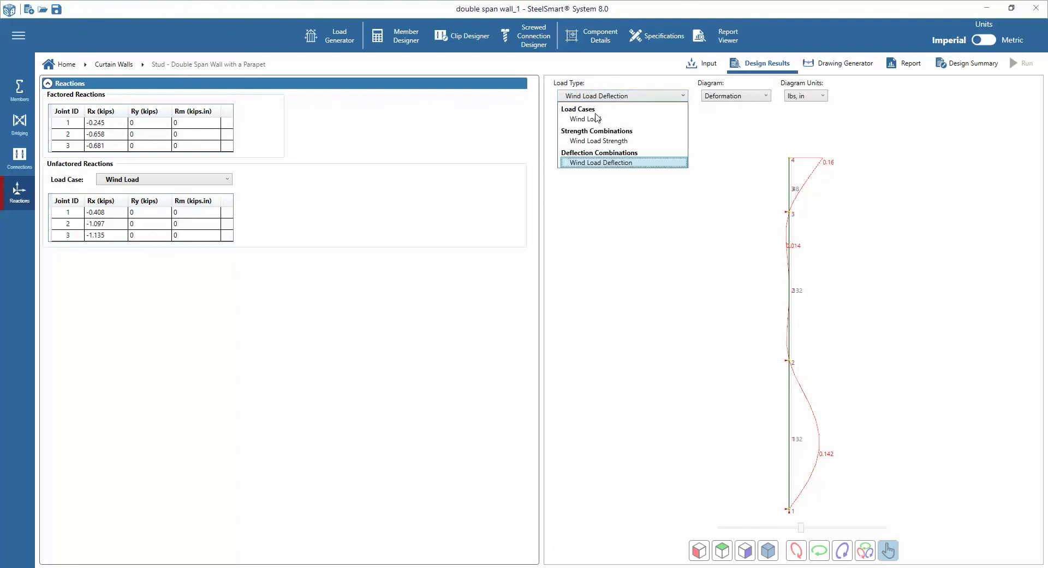
pyautogui.click(595, 119)
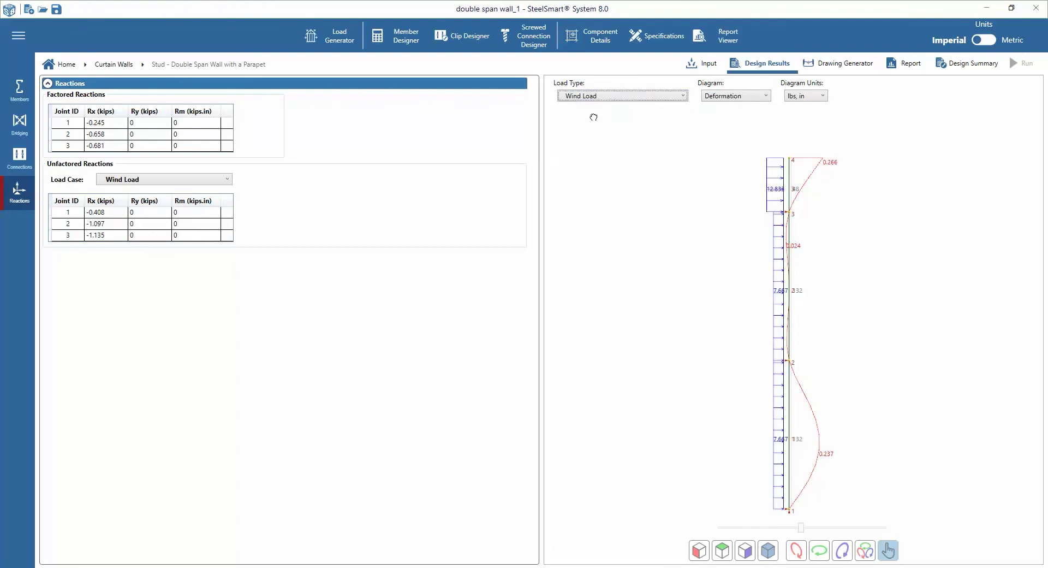
pyautogui.click(728, 97)
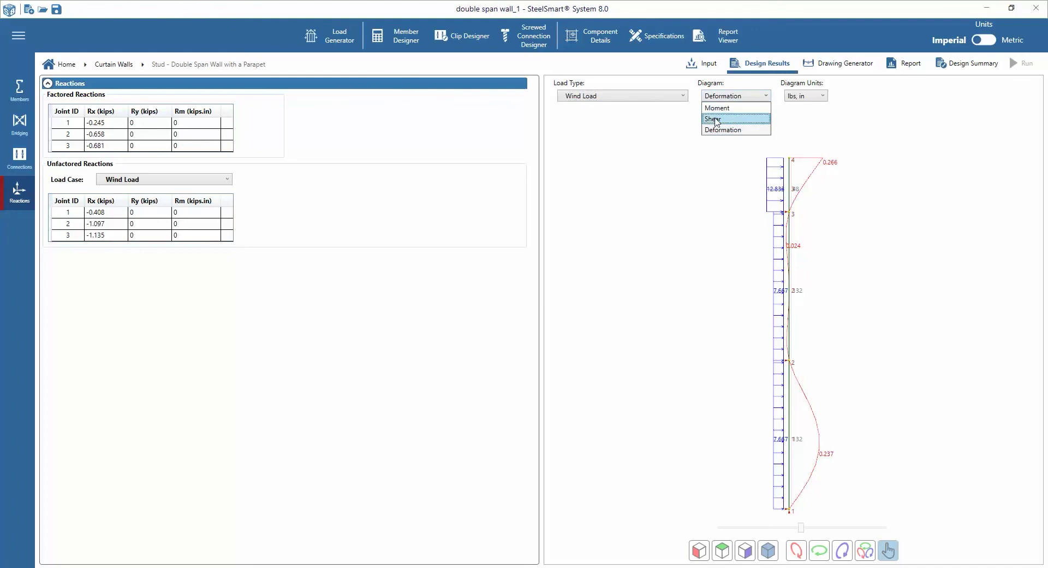
pyautogui.click(716, 109)
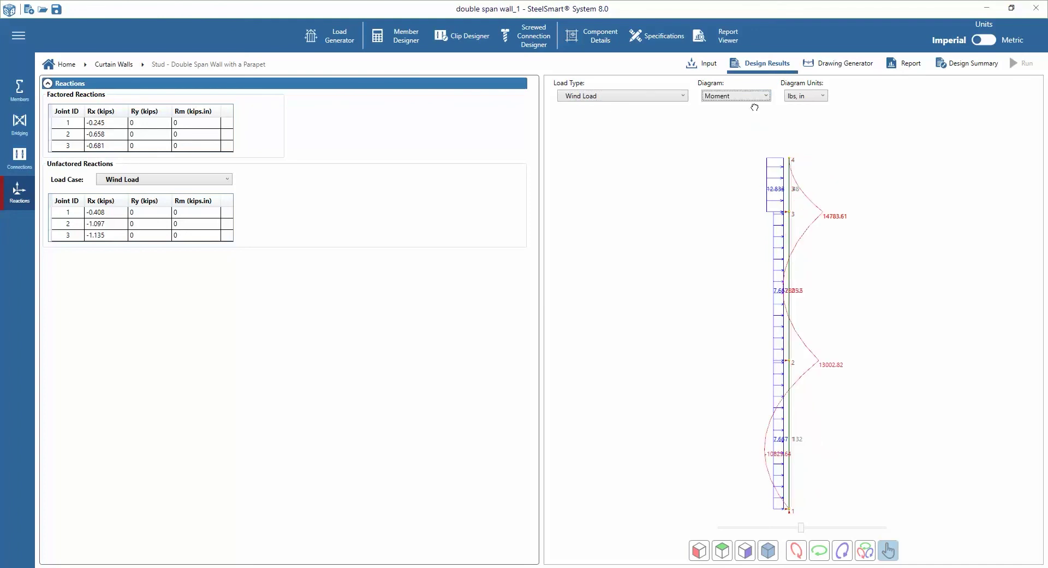
# Open the design report and read through its inputs, force checks, serviceability and wall bridging sections
pyautogui.click(905, 64)
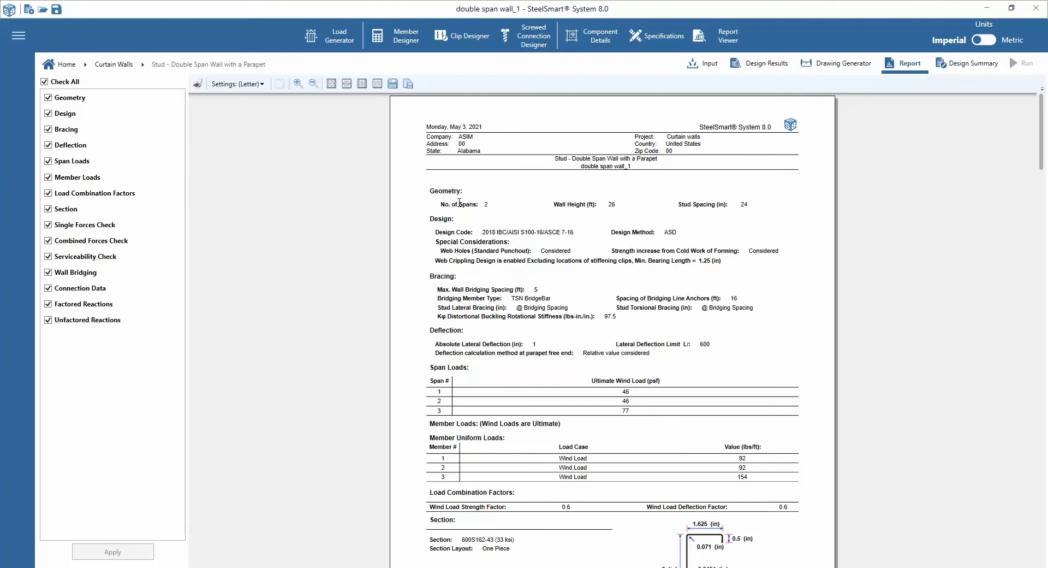
pyautogui.scroll(-4, 460, 203)
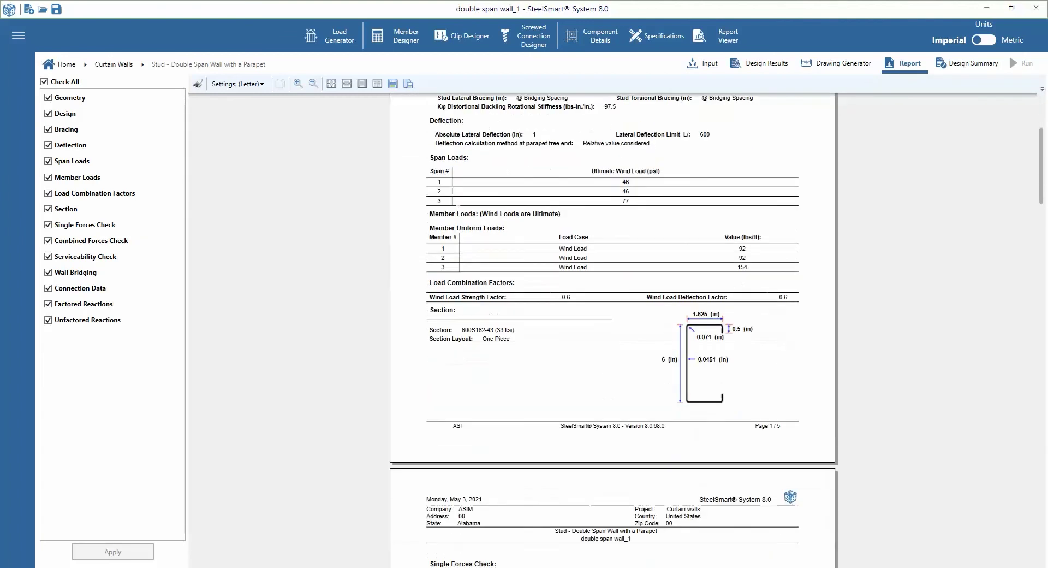
pyautogui.scroll(-7, 458, 209)
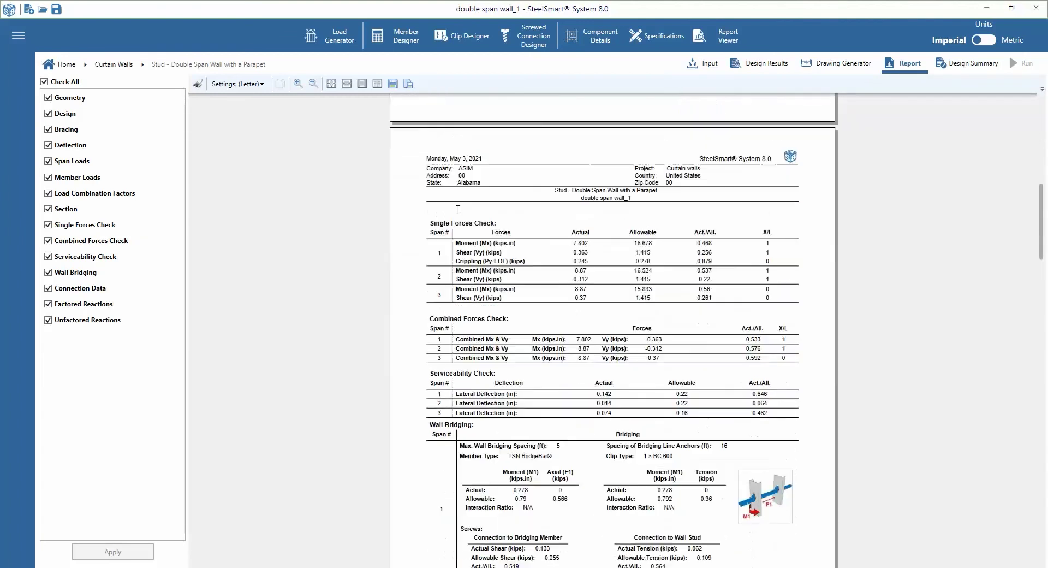
pyautogui.scroll(-5, 458, 209)
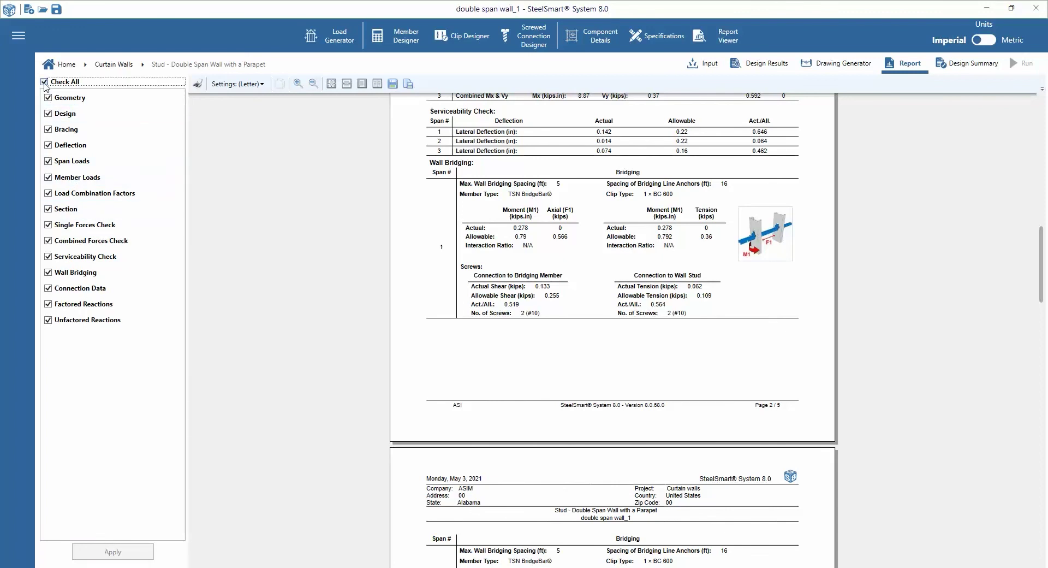
# Limit the report to the Geometry, Design and Connection Data sections and apply the selection
pyautogui.click(44, 82)
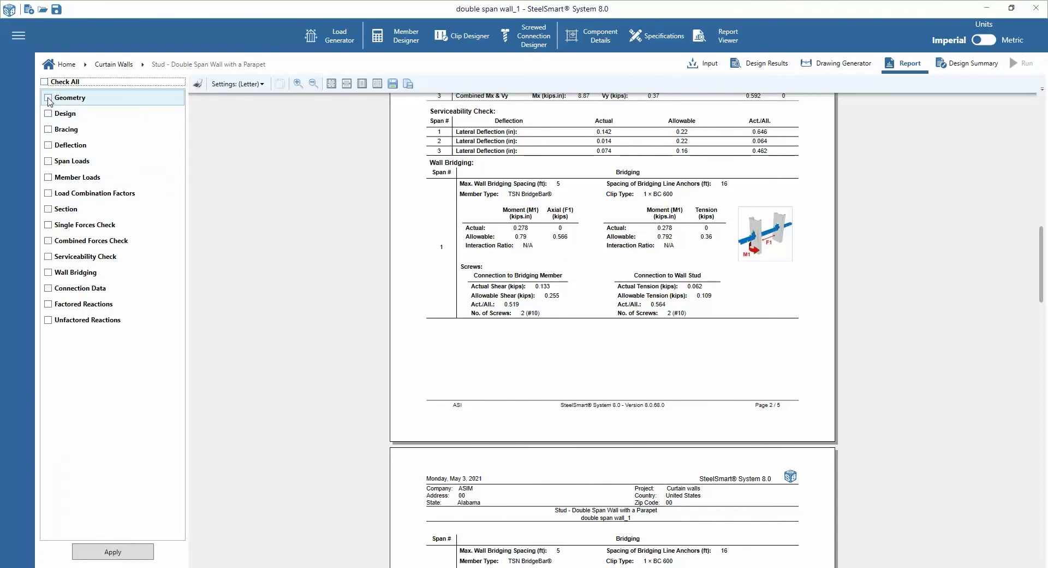
pyautogui.click(48, 99)
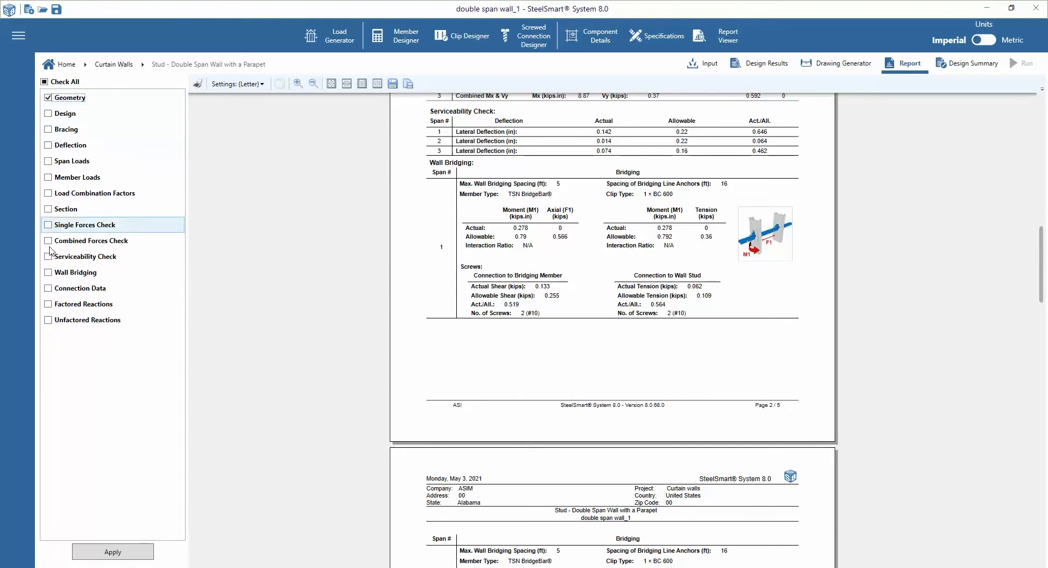
pyautogui.click(51, 289)
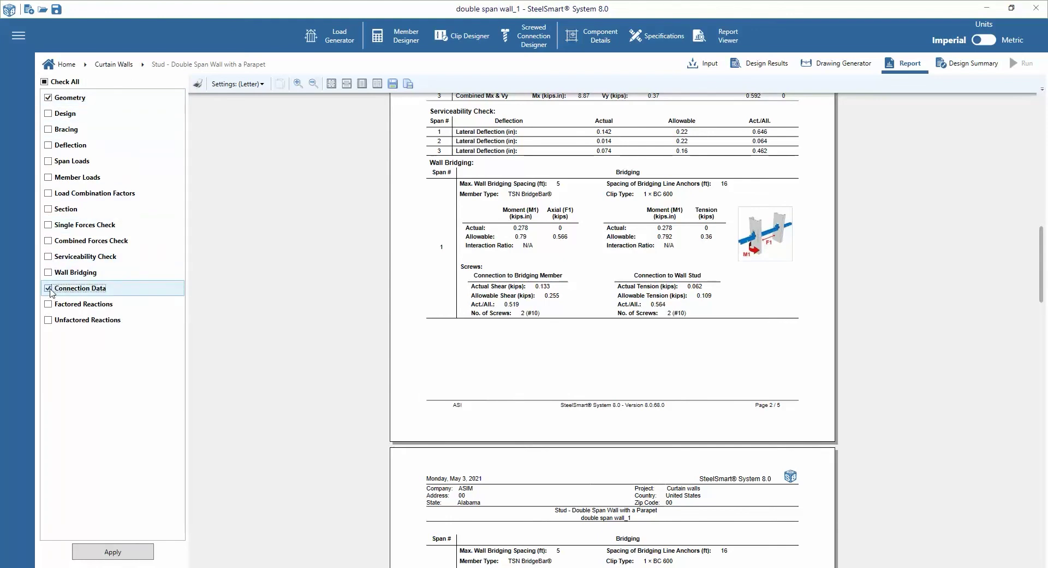
pyautogui.click(114, 552)
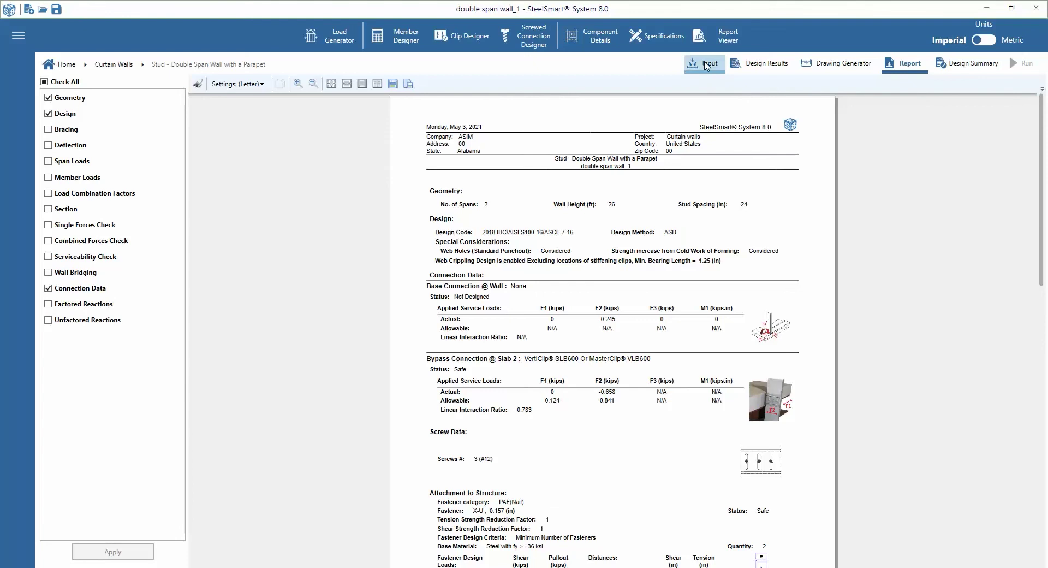
# Return to the wall's input data and unlock it for editing, accepting the loss of the analysis and design data
pyautogui.click(707, 64)
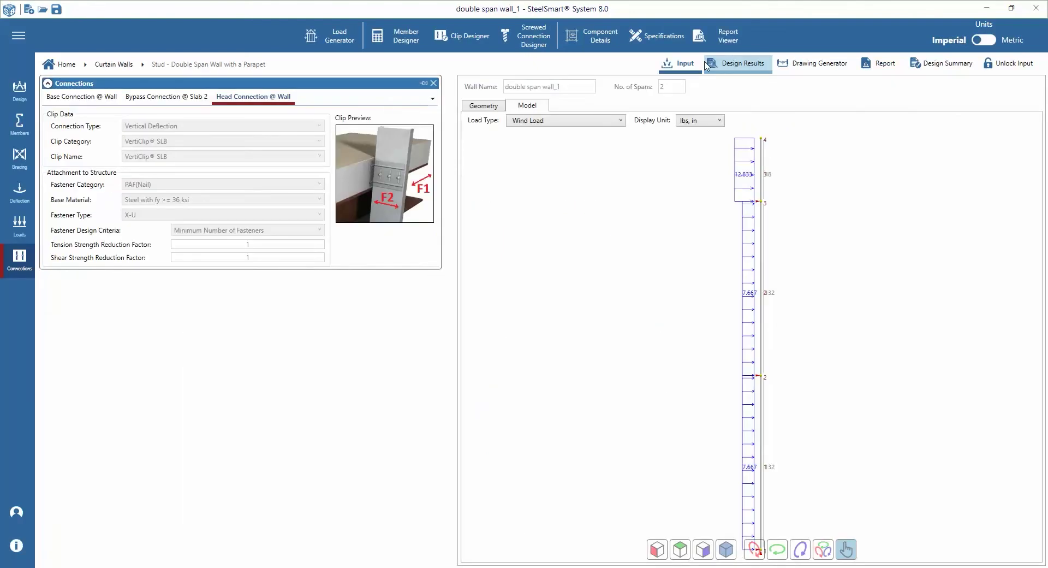
pyautogui.click(1007, 65)
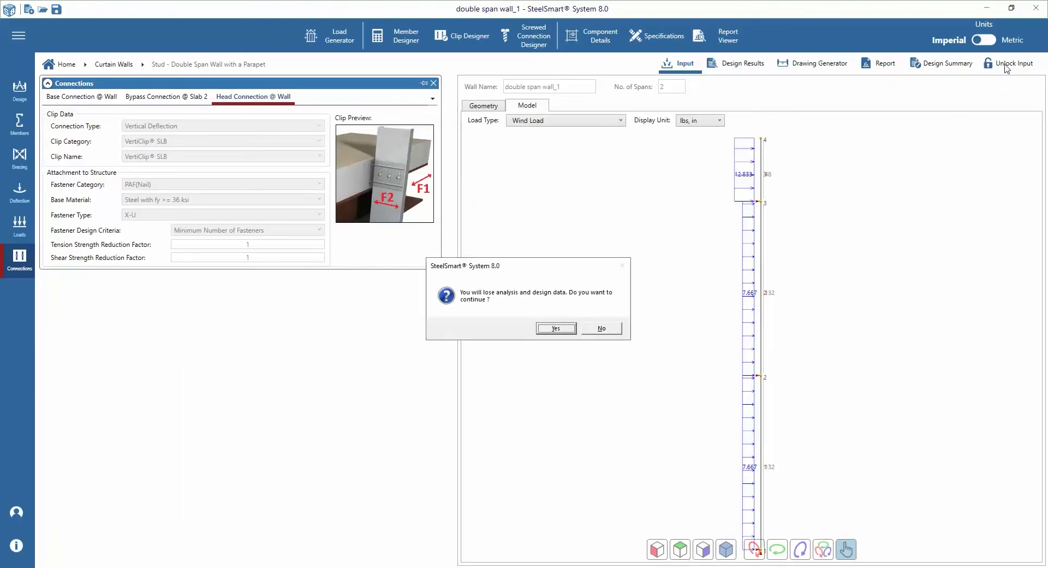
pyautogui.click(556, 328)
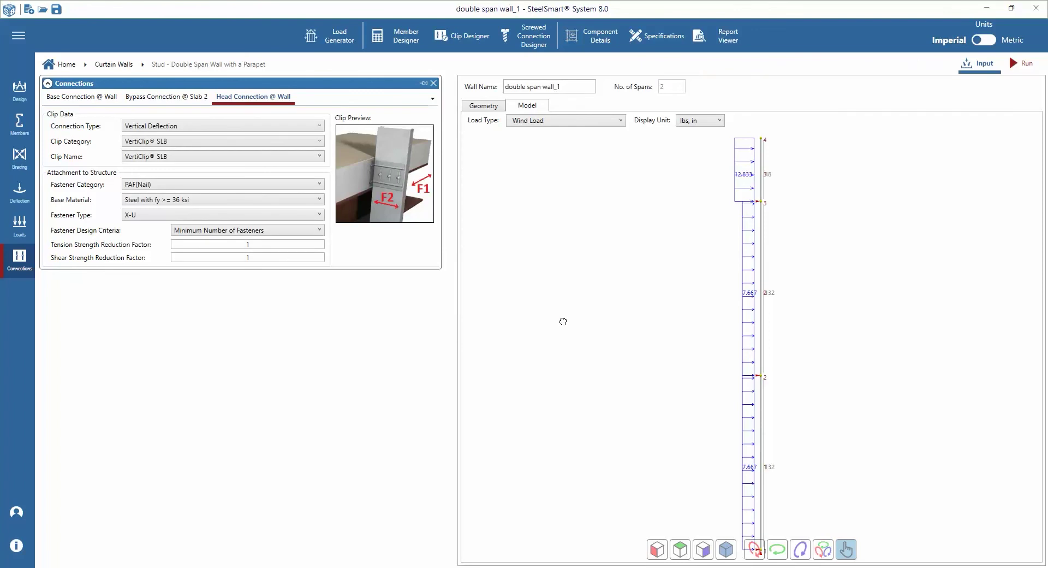